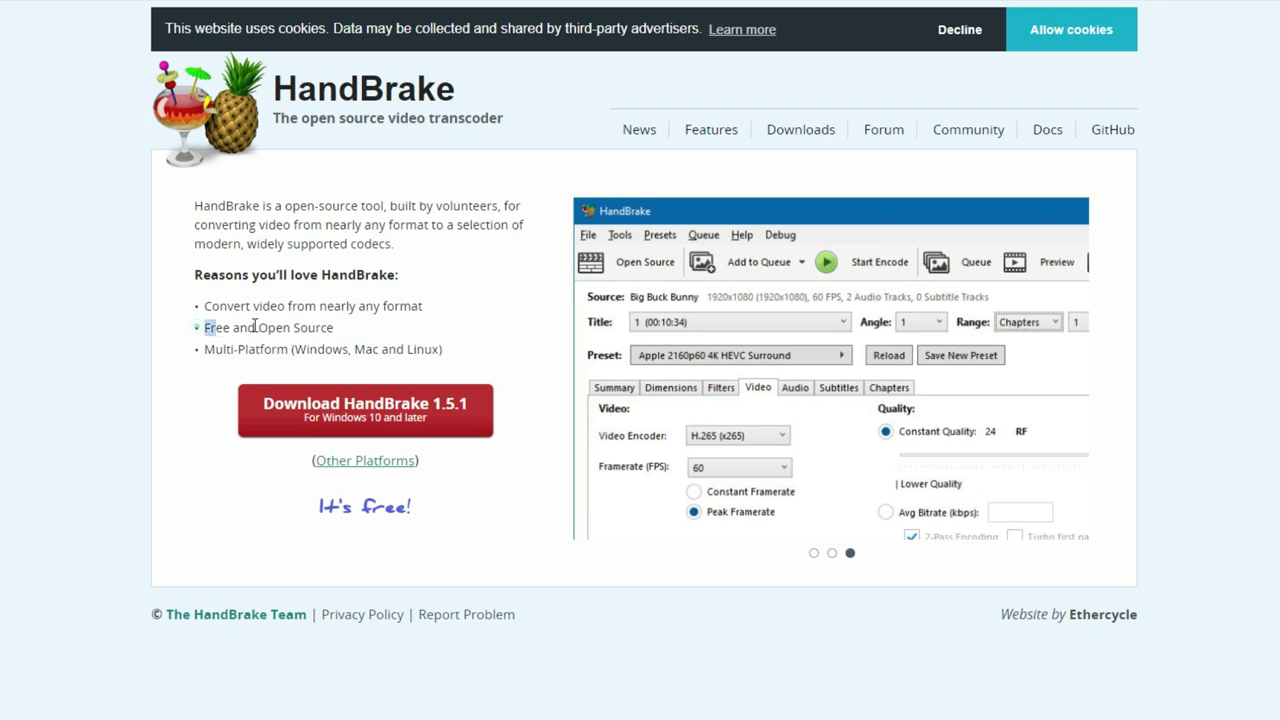
drag(198, 327, 405, 337)
click(404, 334)
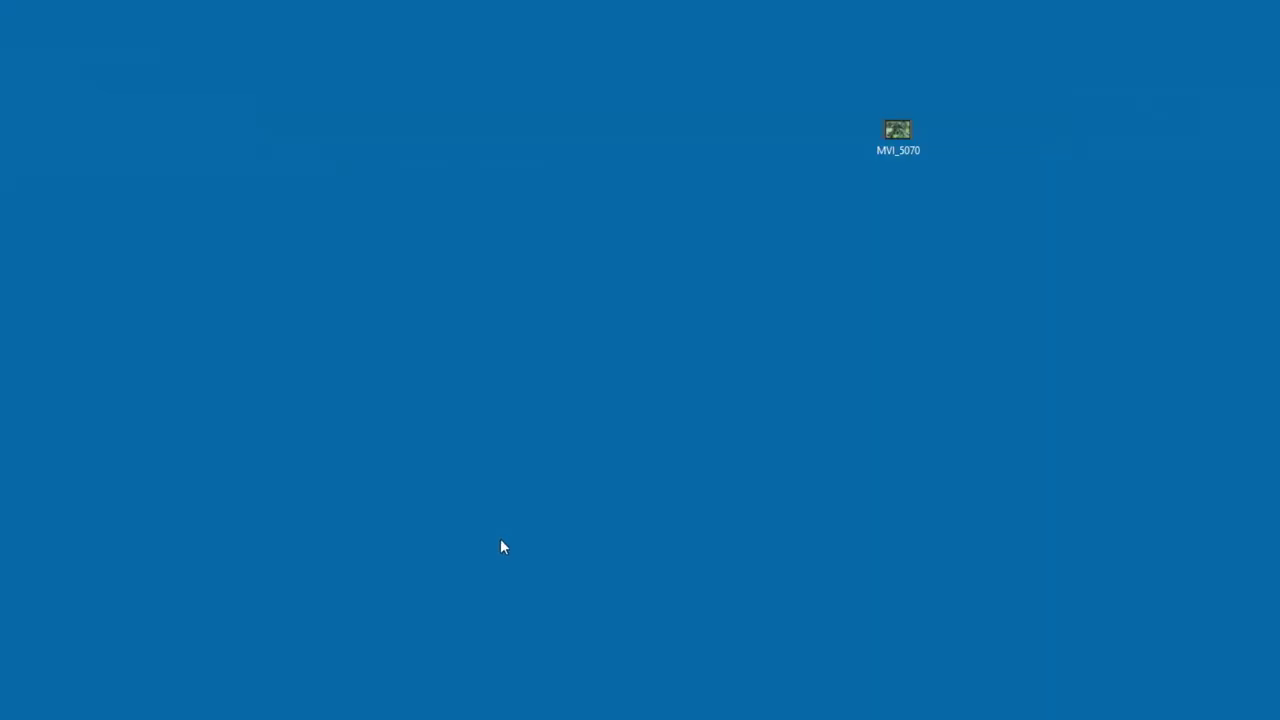
Move the HandBrake shortcut to an empty area of the desktop and launch HandBrake from it.
drag(48, 590, 462, 372)
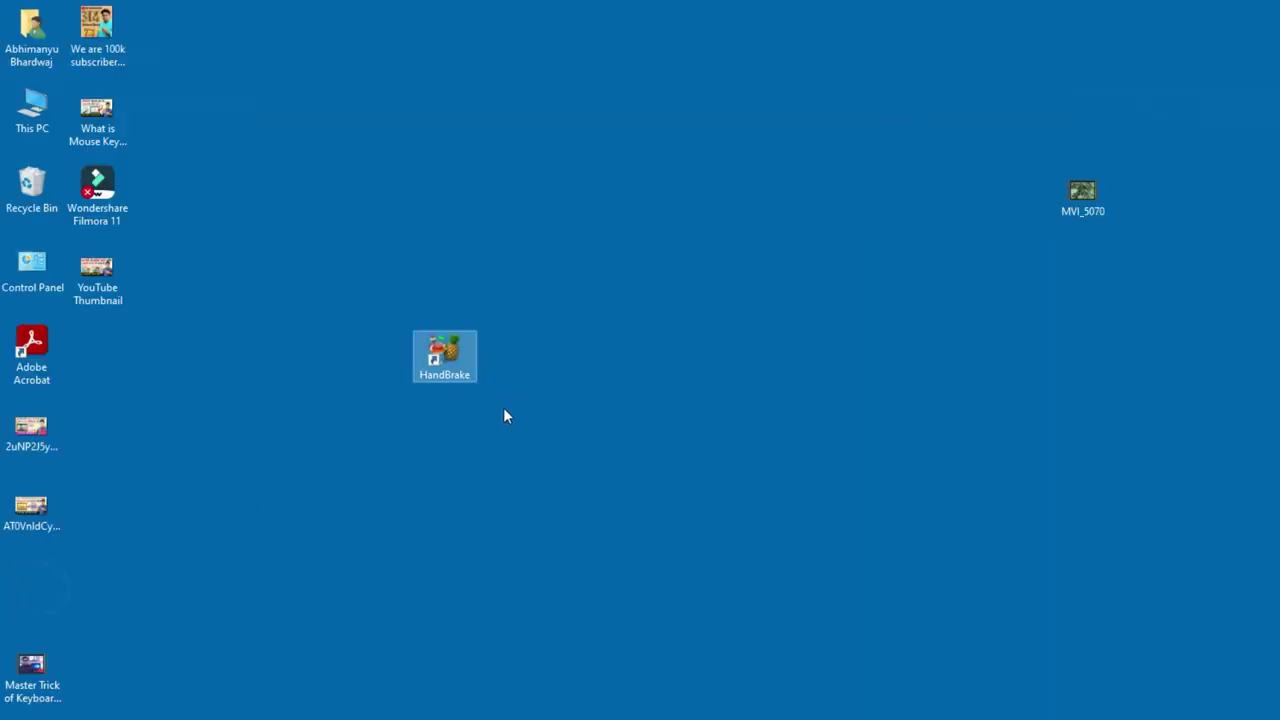
click(532, 422)
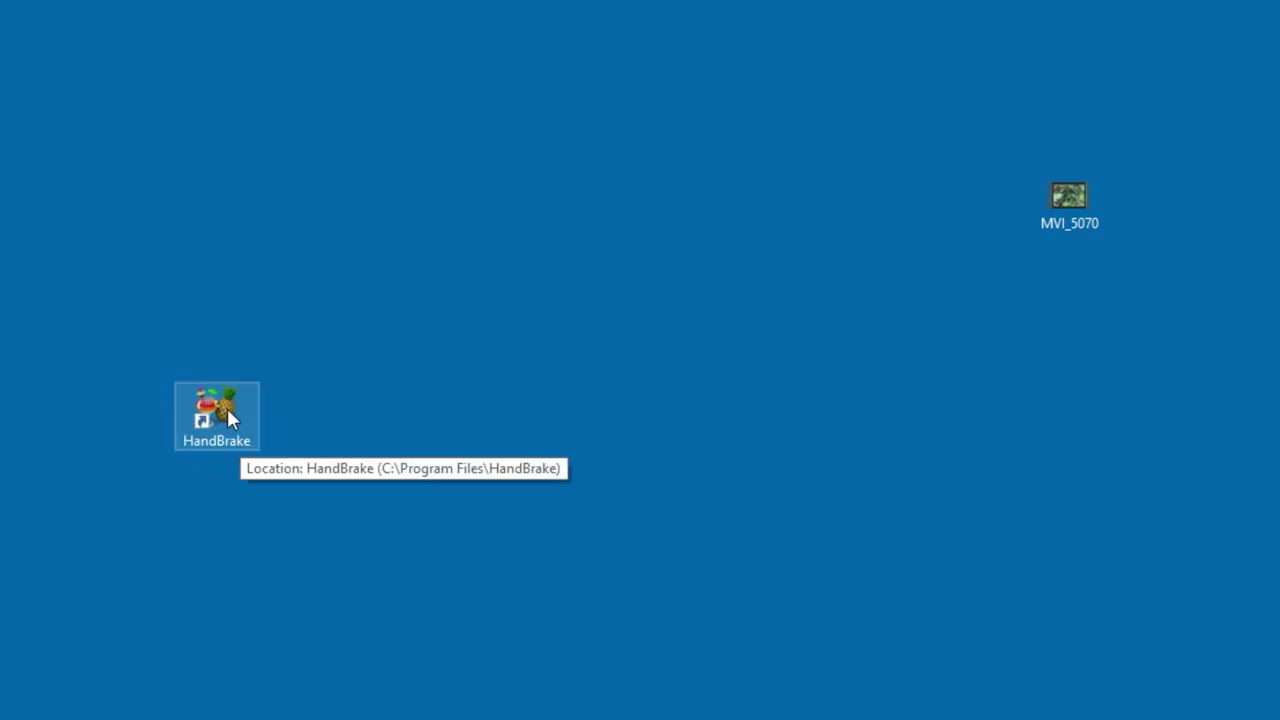
click(228, 410)
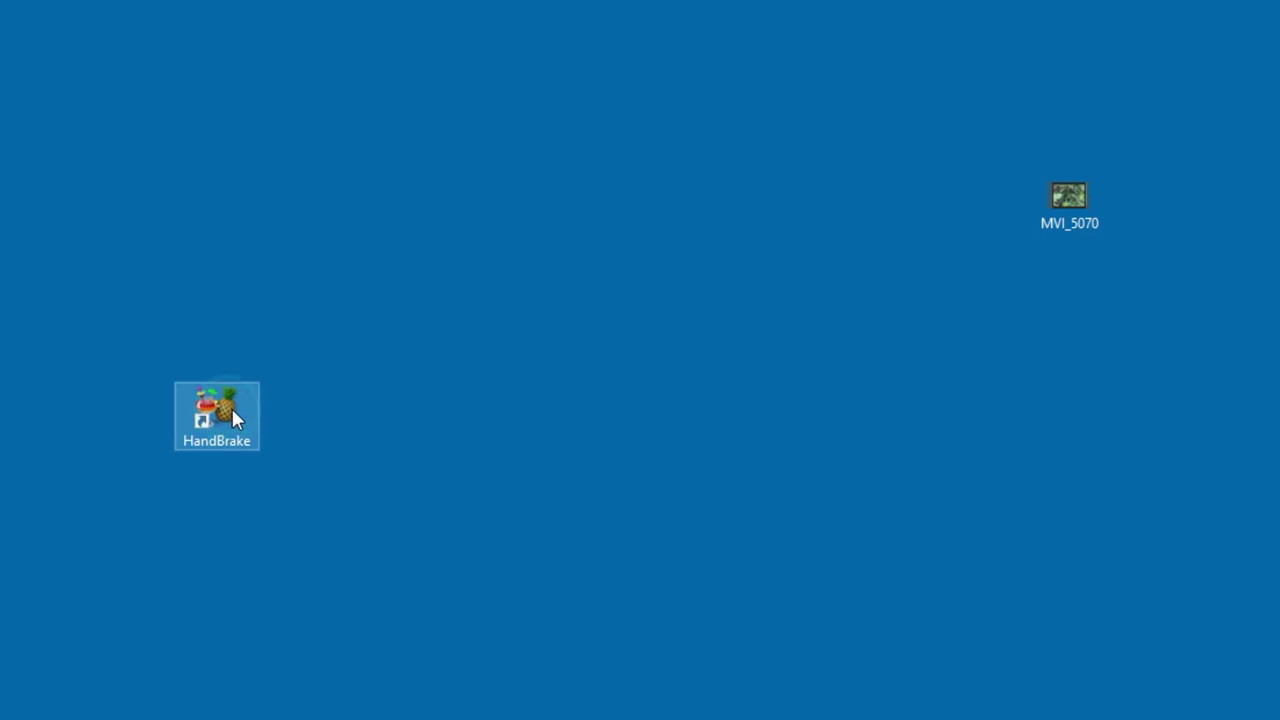
double_click(231, 408)
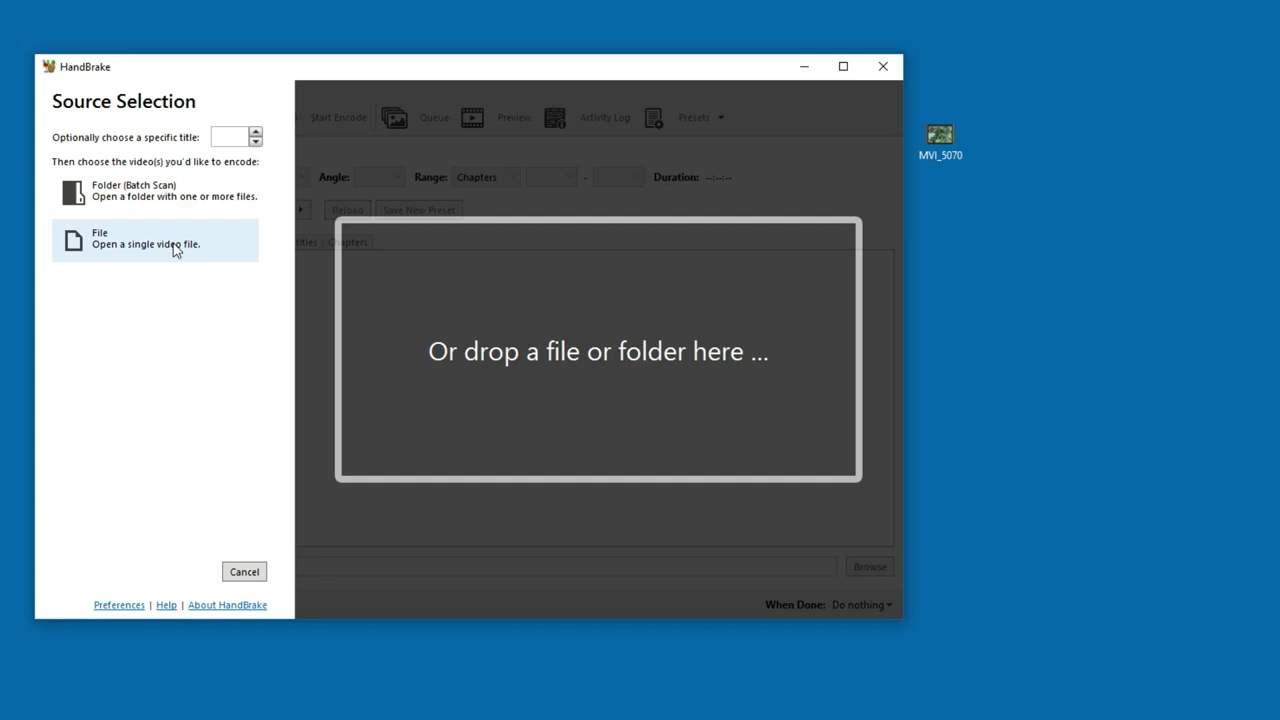
Load the MVI_5070 video from the desktop into HandBrake as the source.
drag(959, 155, 1140, 158)
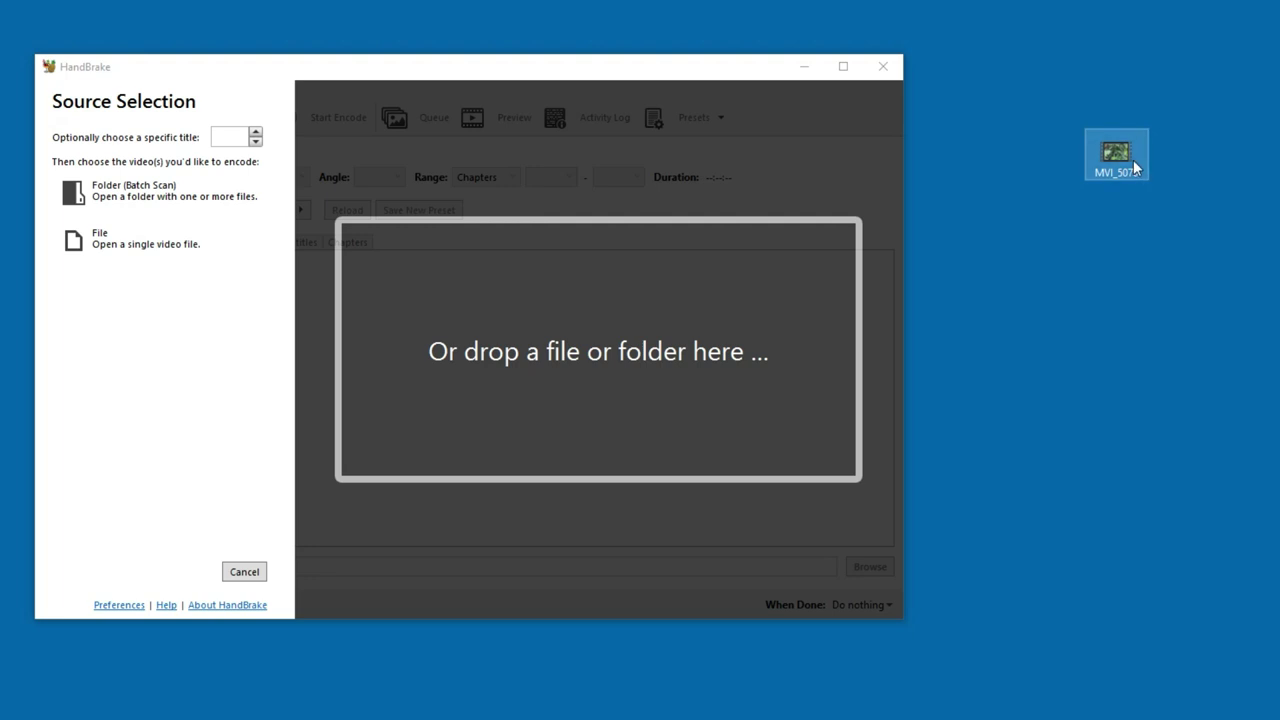
drag(1133, 159, 693, 301)
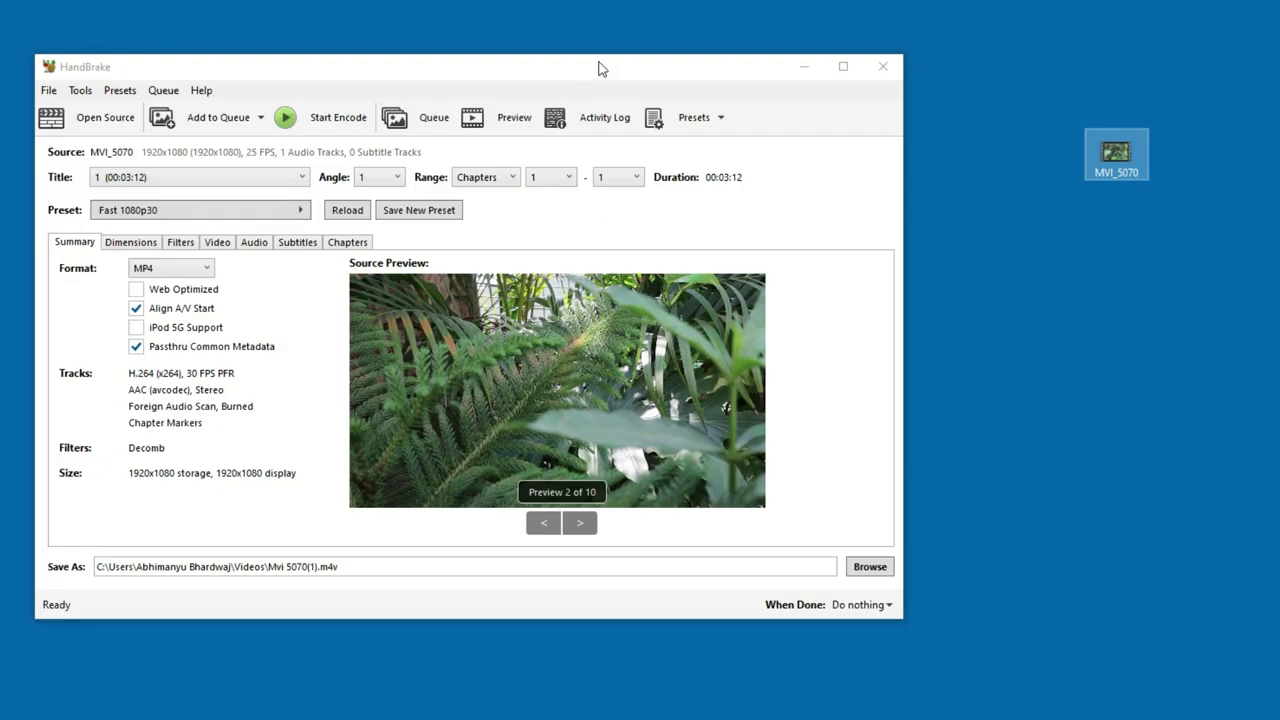
drag(591, 70, 759, 78)
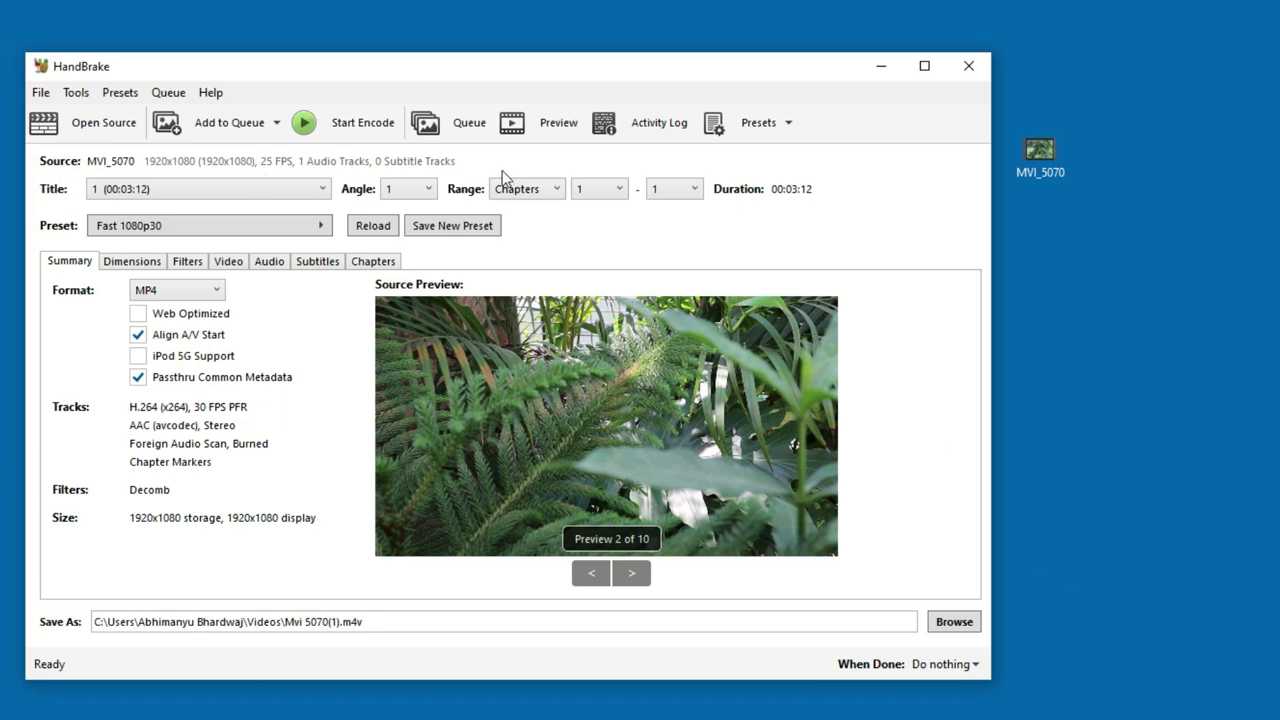
Review the available encoding presets and choose Very Fast 1080p30 from the General group.
click(283, 192)
click(285, 190)
click(275, 228)
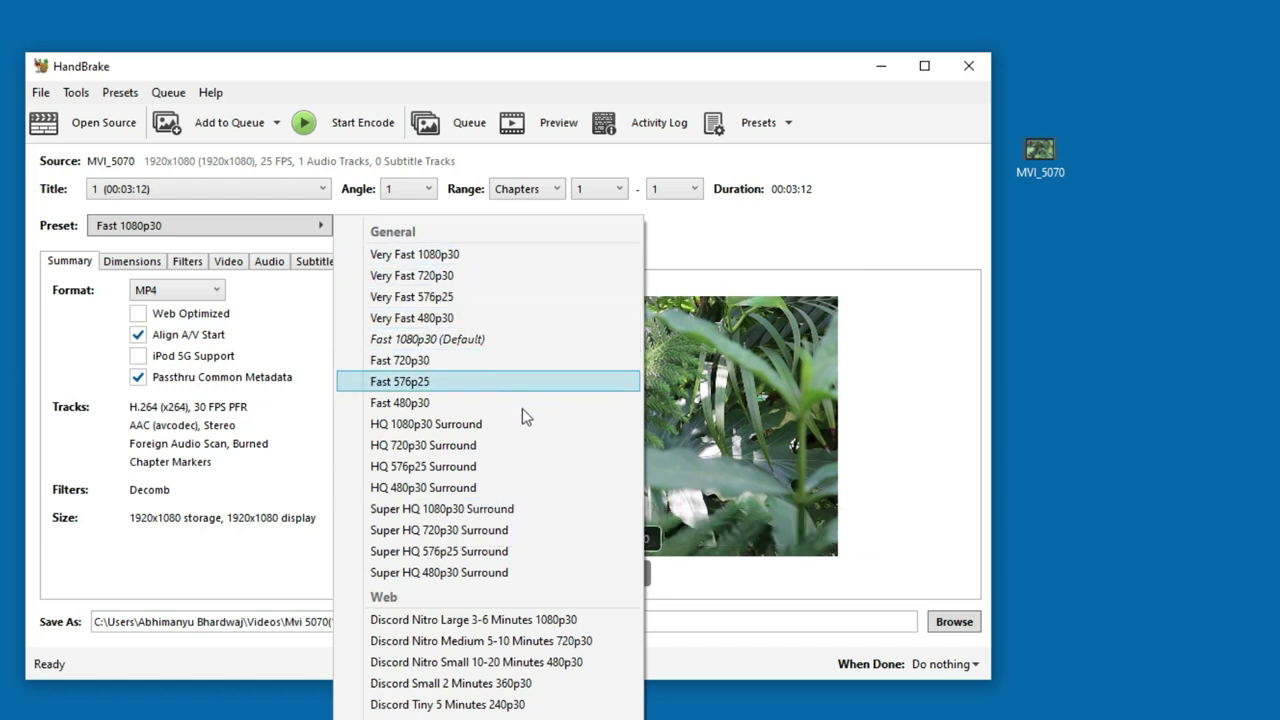
key(Escape)
click(286, 228)
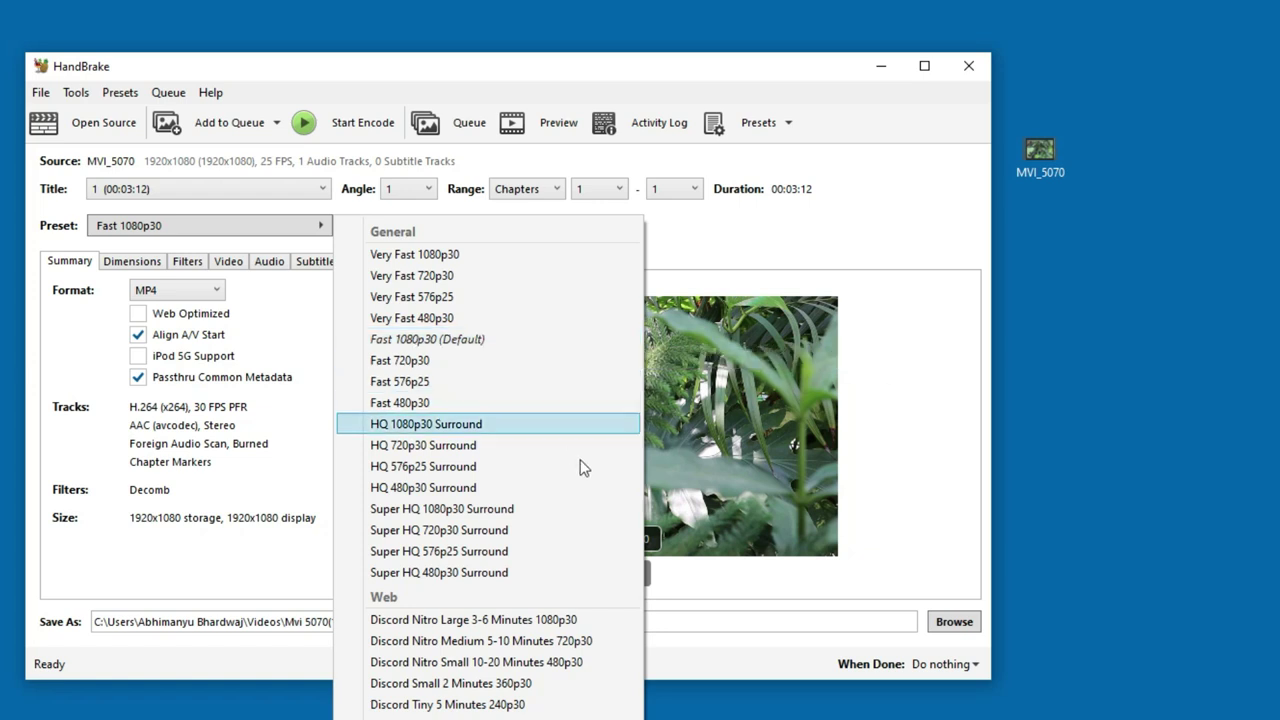
scroll(520, 470, down, 4)
scroll(550, 460, up, 2)
scroll(560, 420, down, 2)
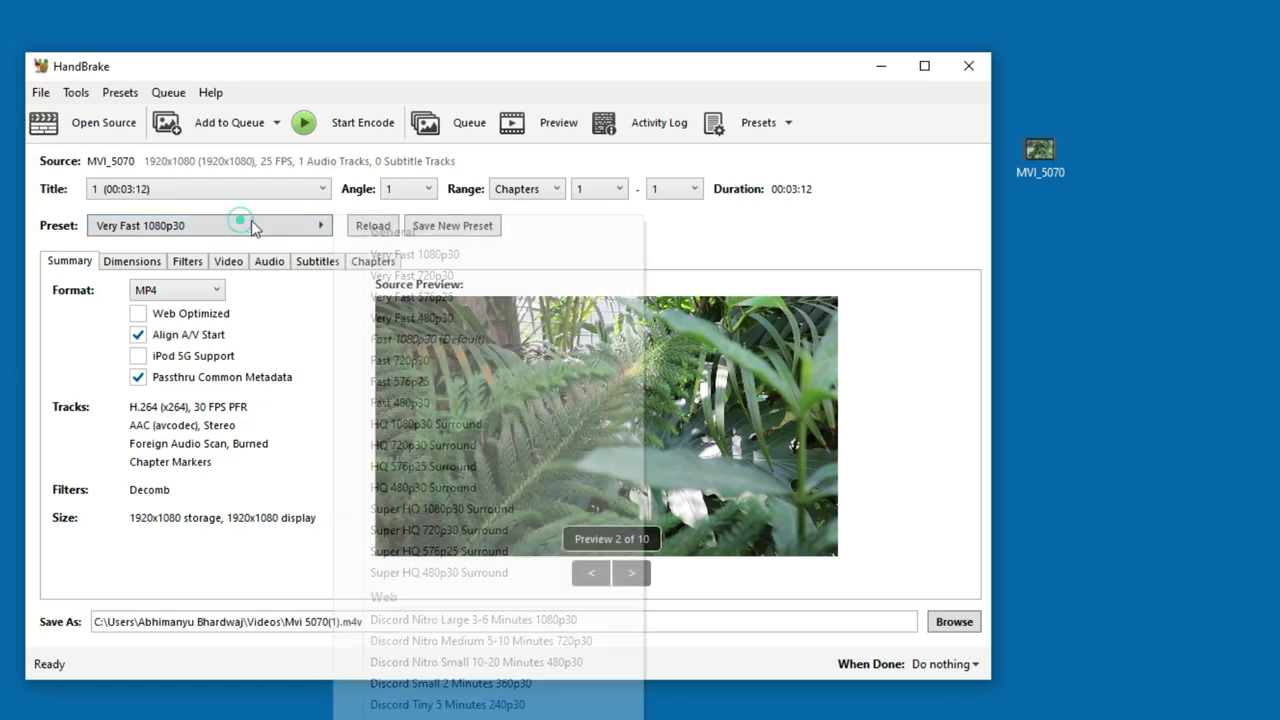
click(243, 220)
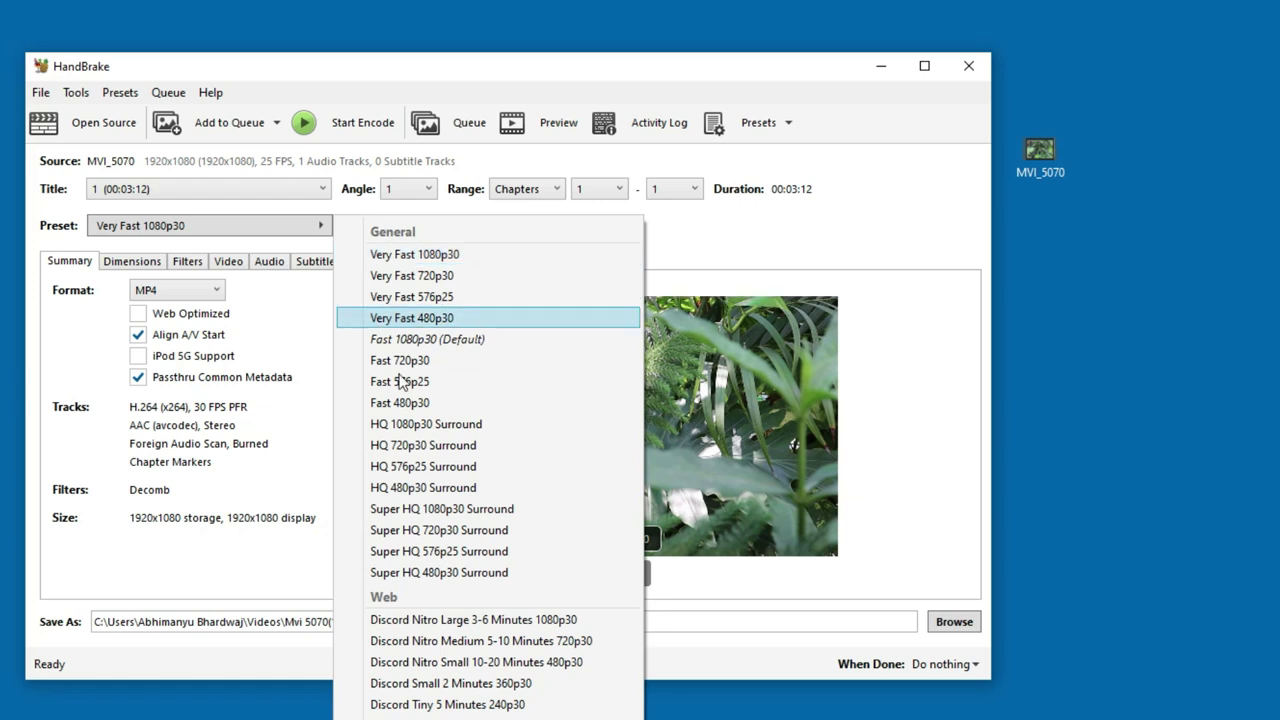
scroll(560, 450, down, 5)
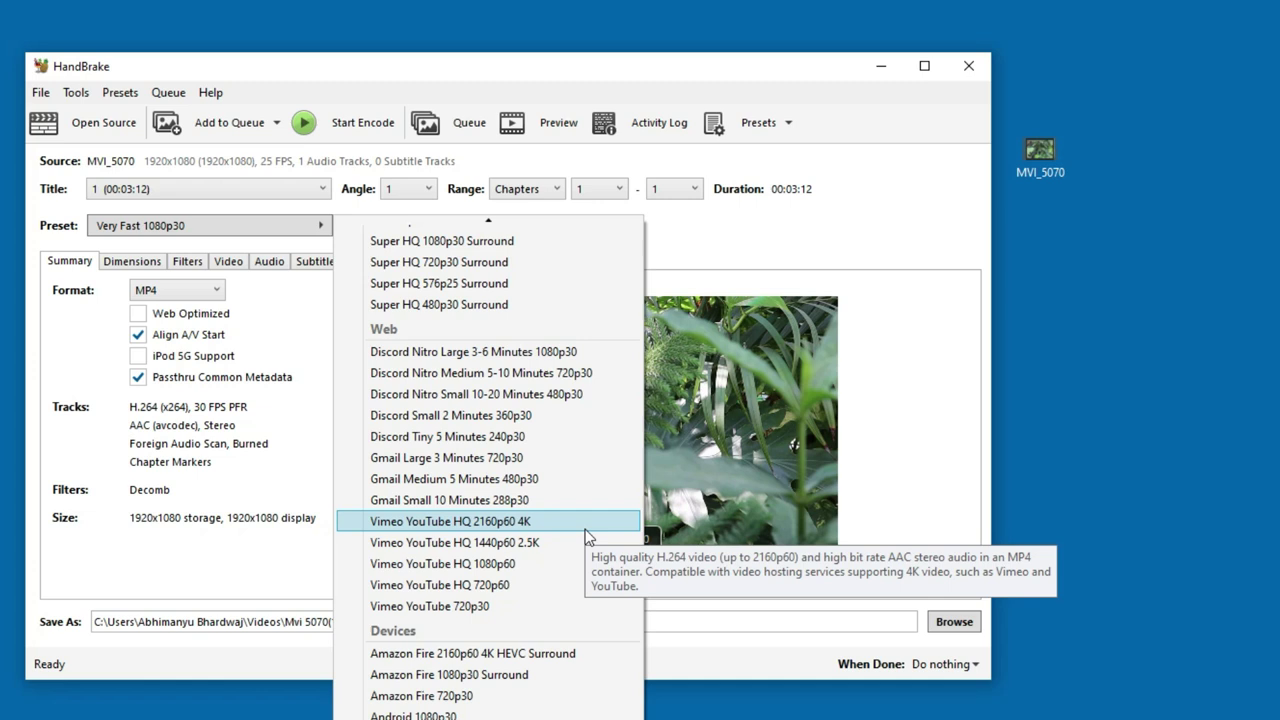
scroll(586, 536, up, 5)
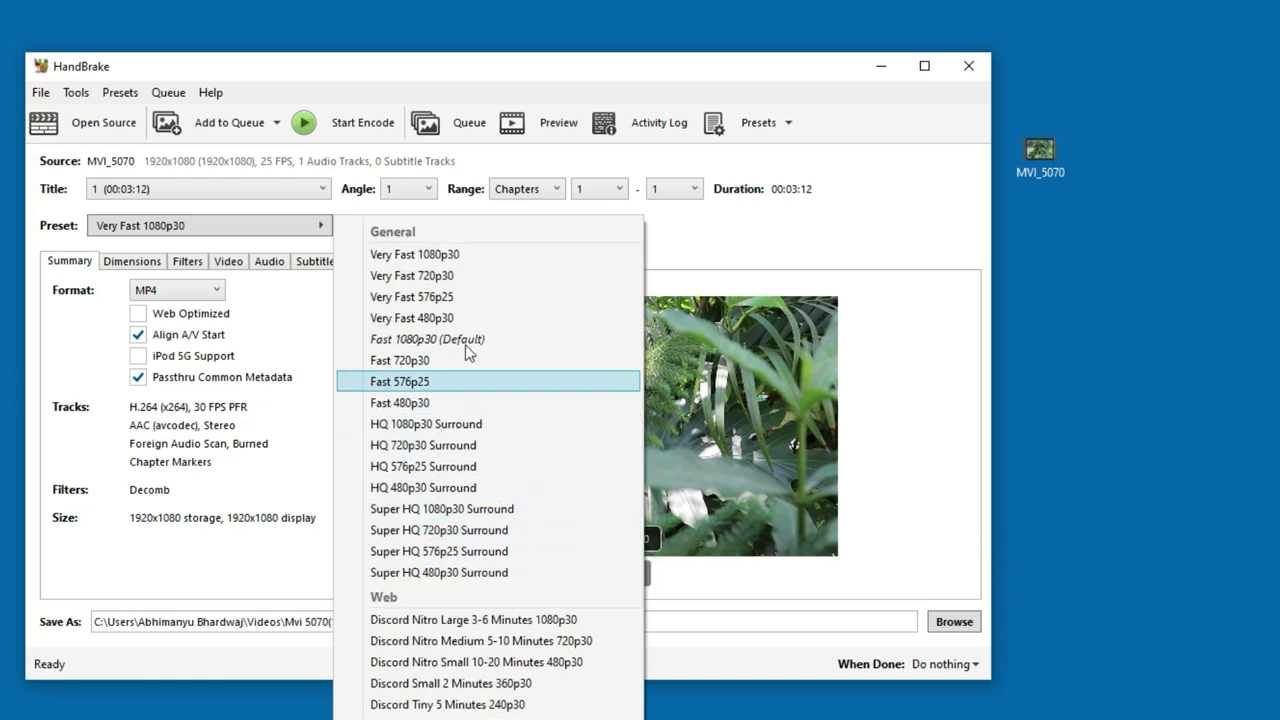
click(455, 256)
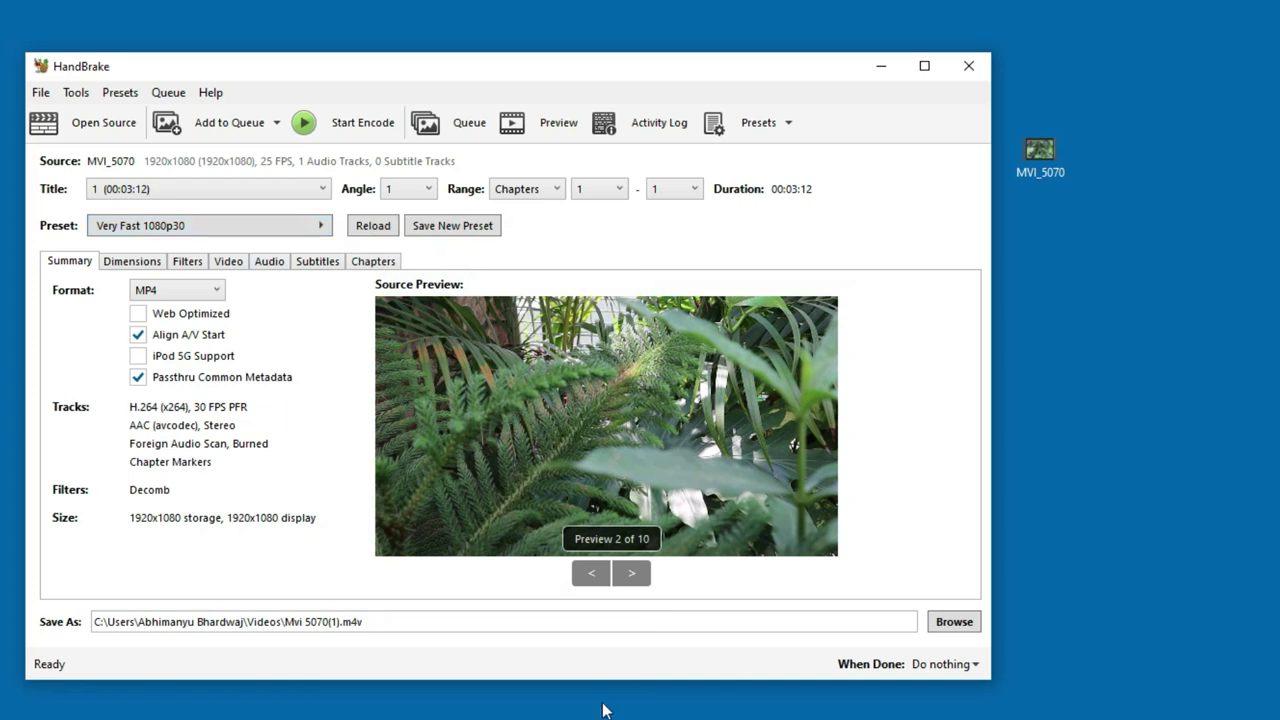
Set the output file to Demo 1 on the Desktop and start the encode.
click(955, 622)
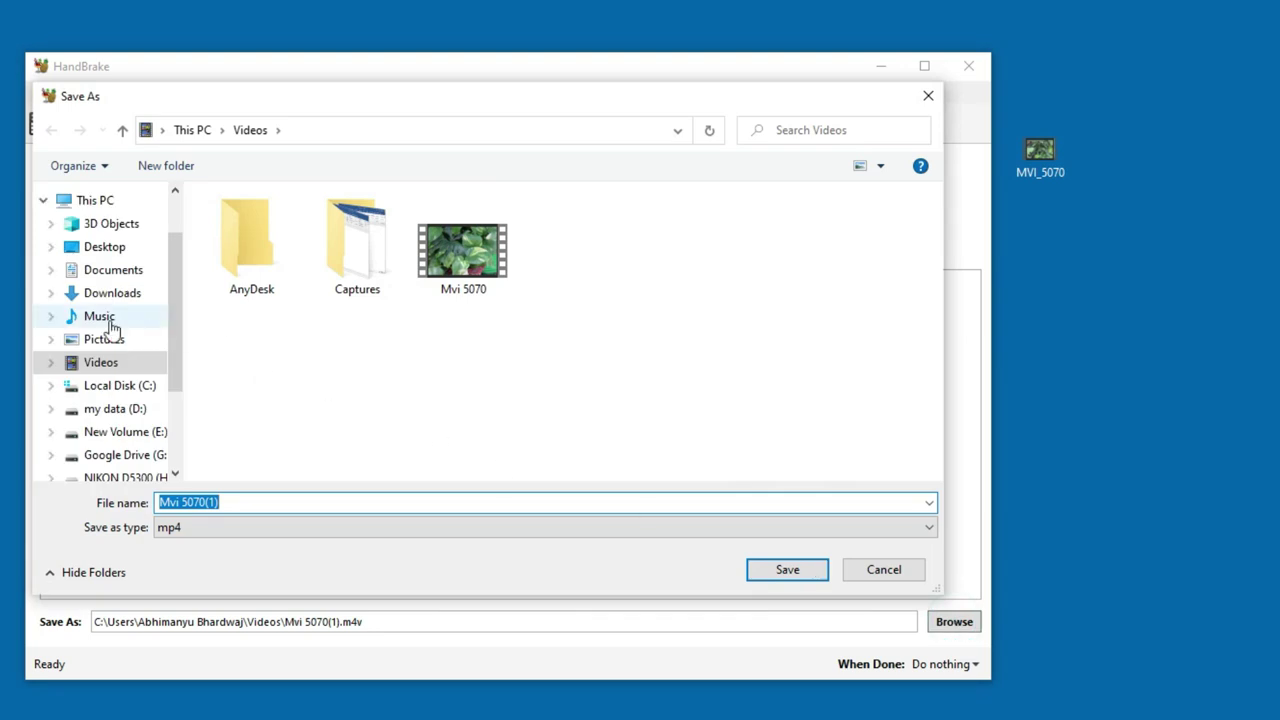
click(115, 248)
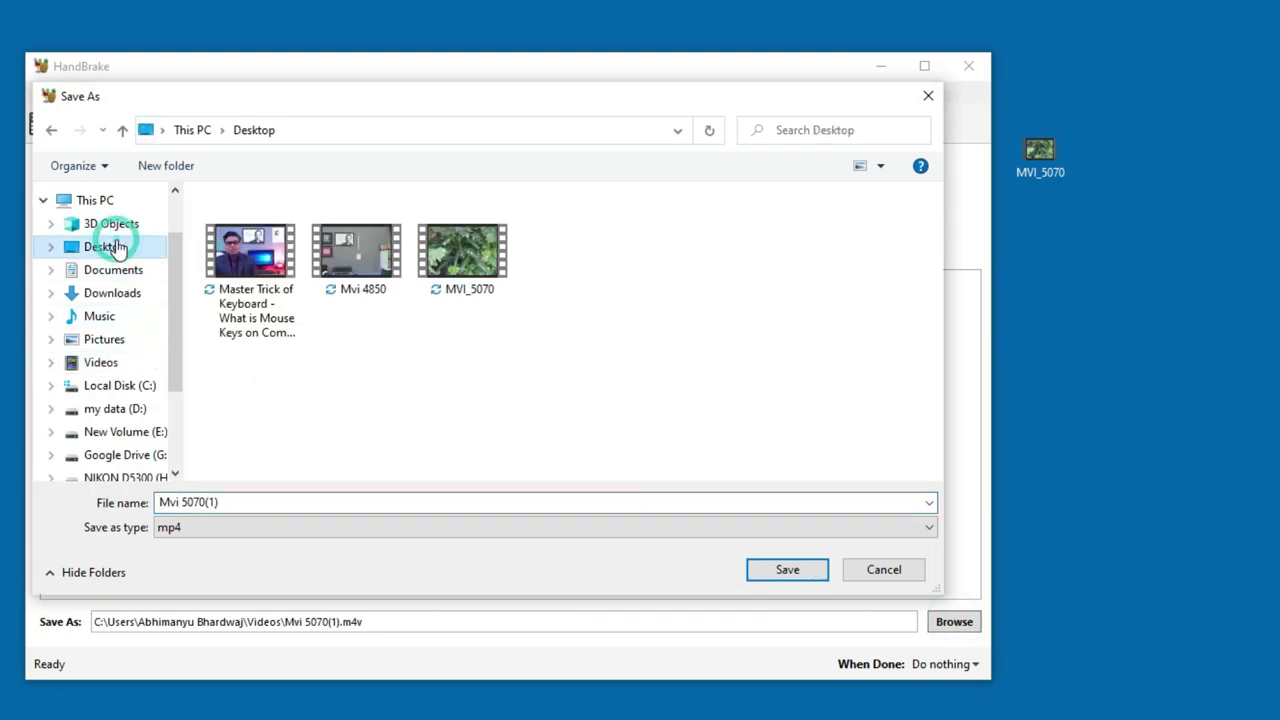
click(280, 502)
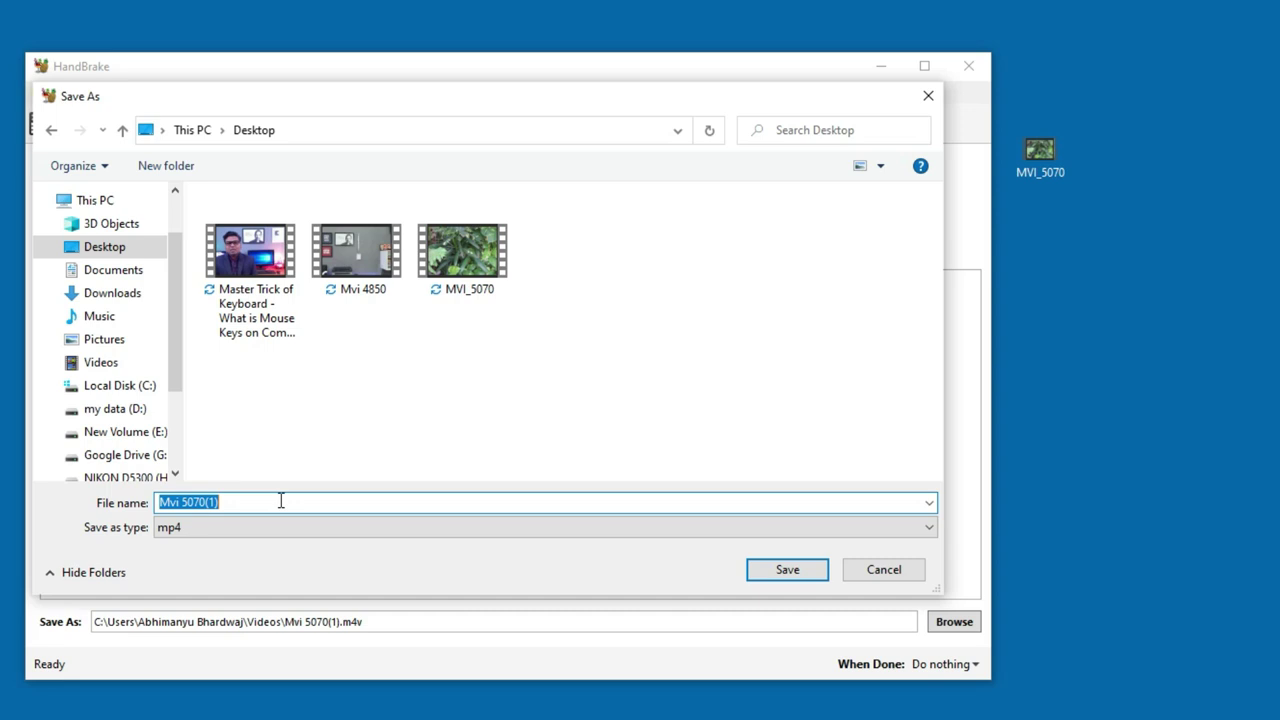
text(Demo 1)
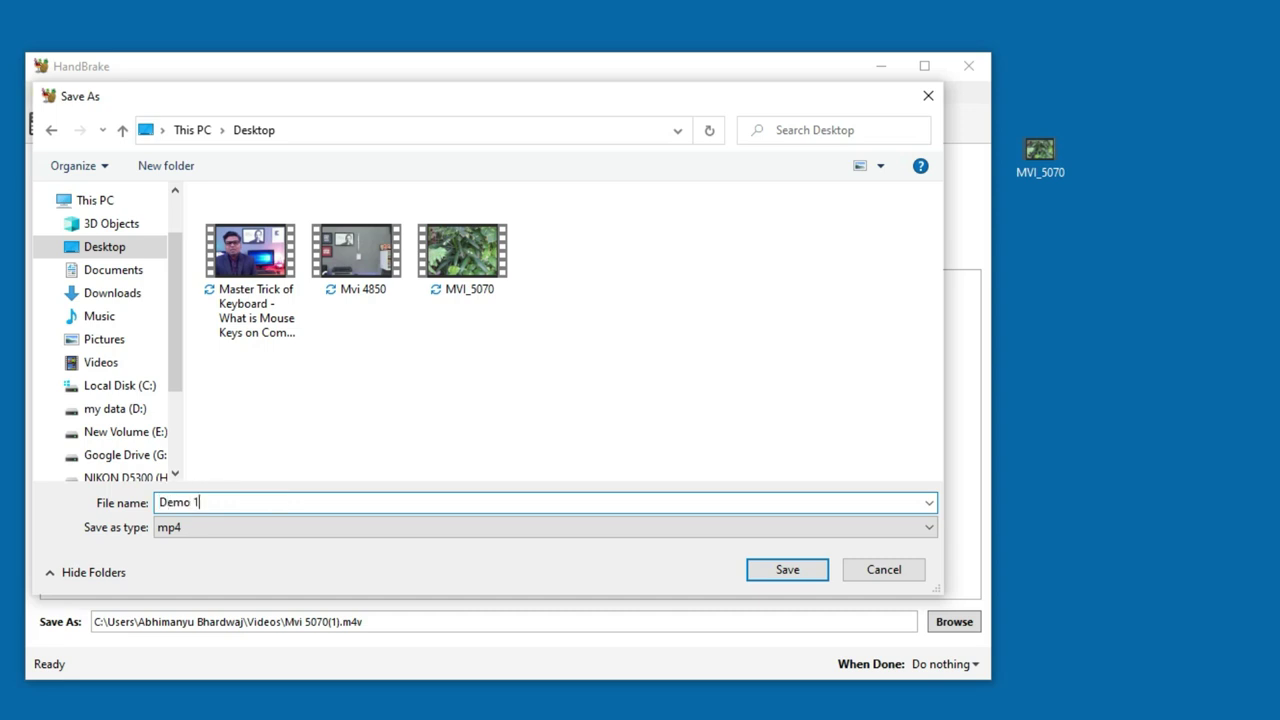
click(803, 570)
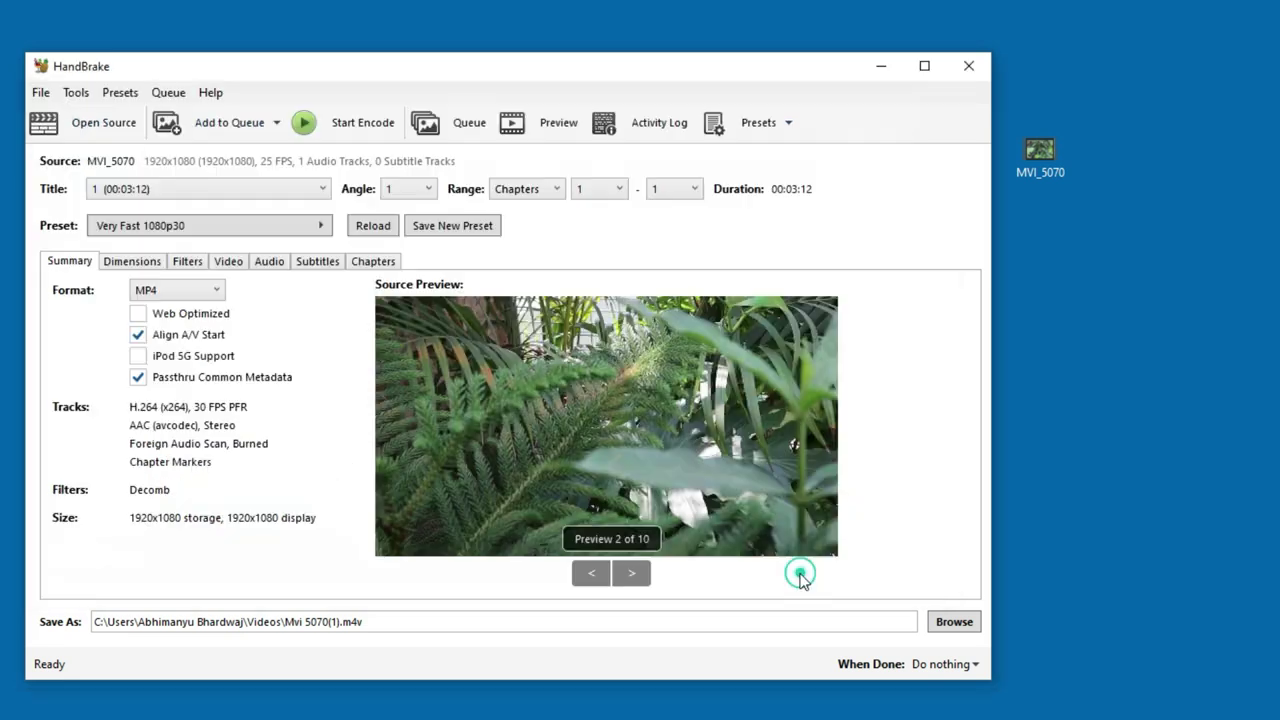
click(350, 132)
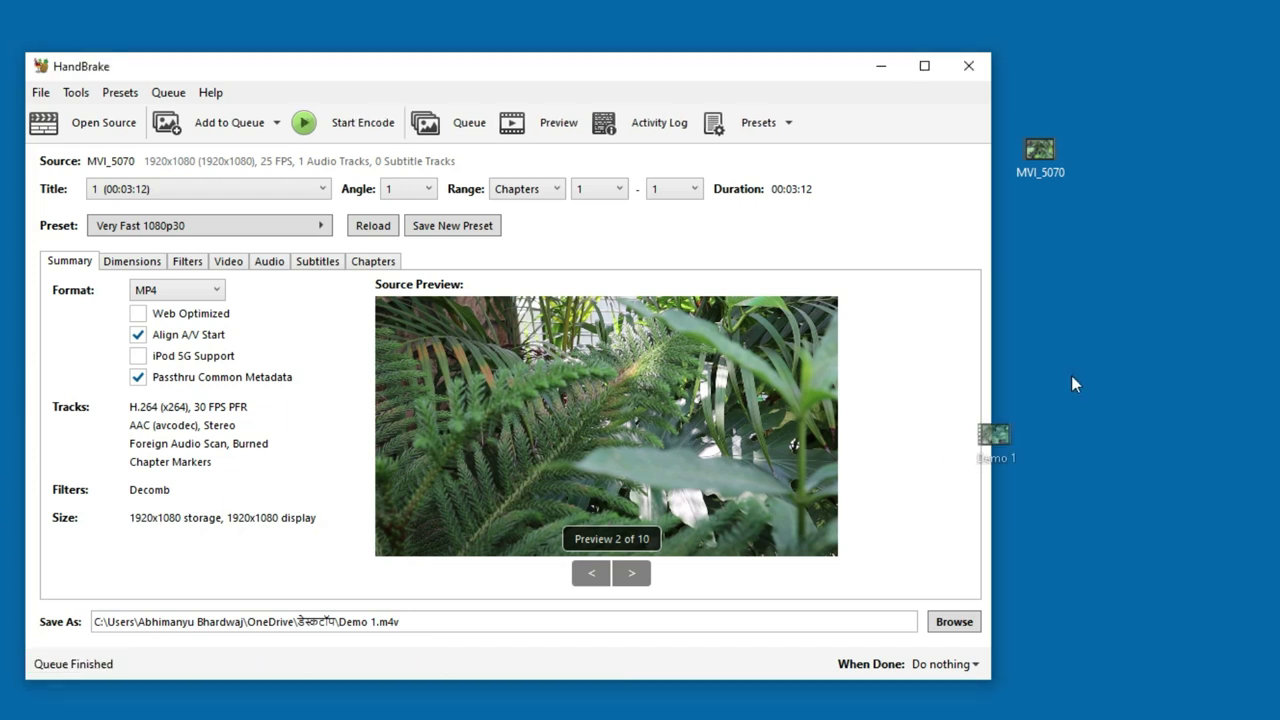
Compare the file properties of the encoded Demo 1 video and the original MVI_5070 video on the desktop.
click(1050, 229)
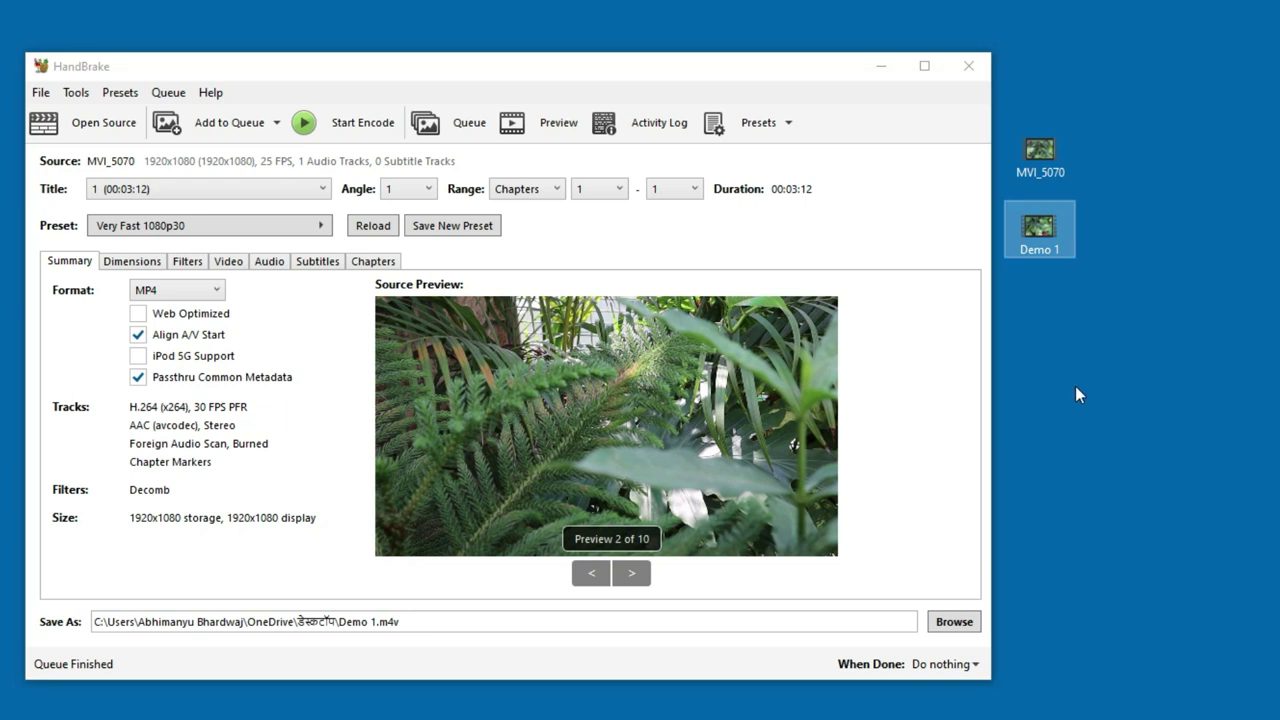
right_click(1053, 228)
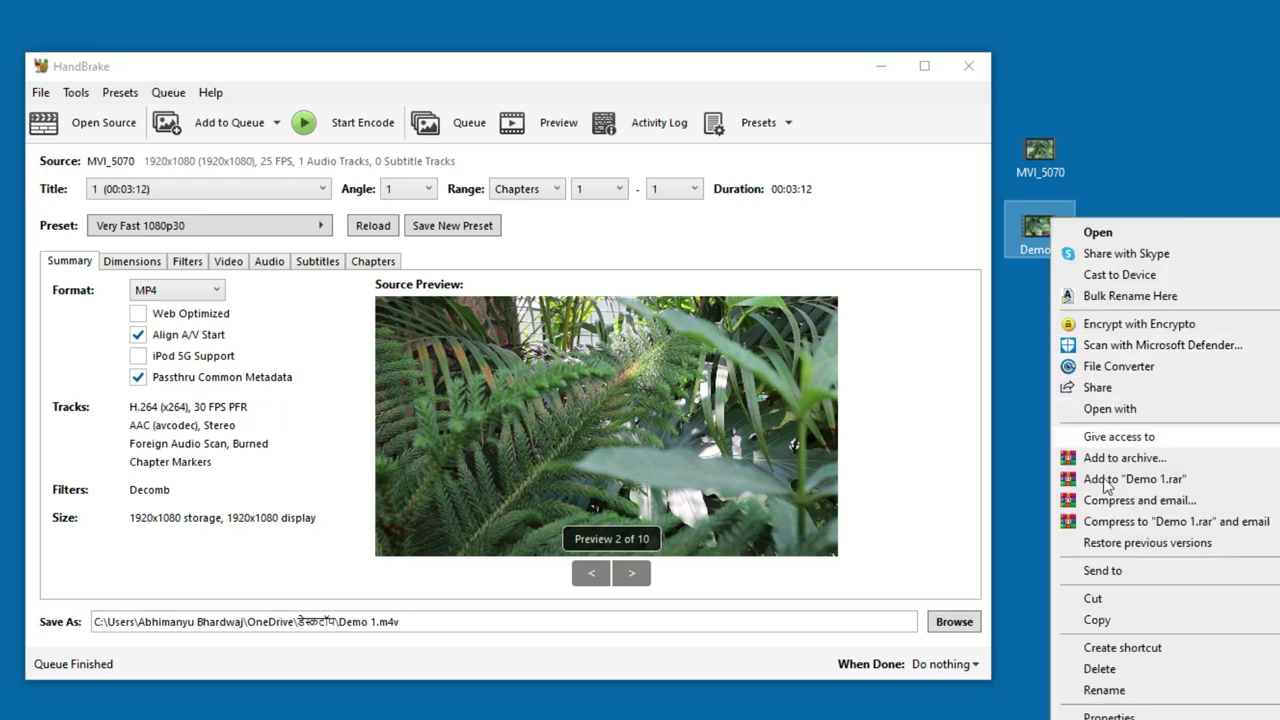
click(1110, 714)
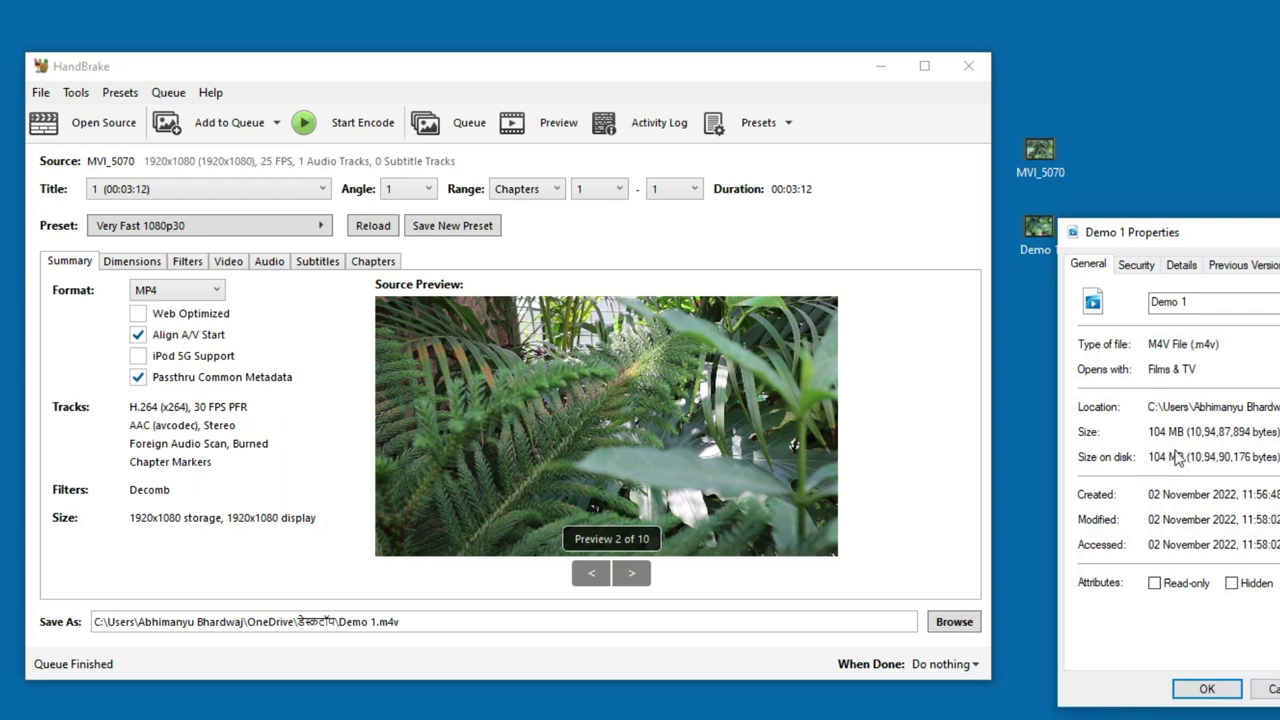
key(Escape)
right_click(1042, 165)
click(1175, 667)
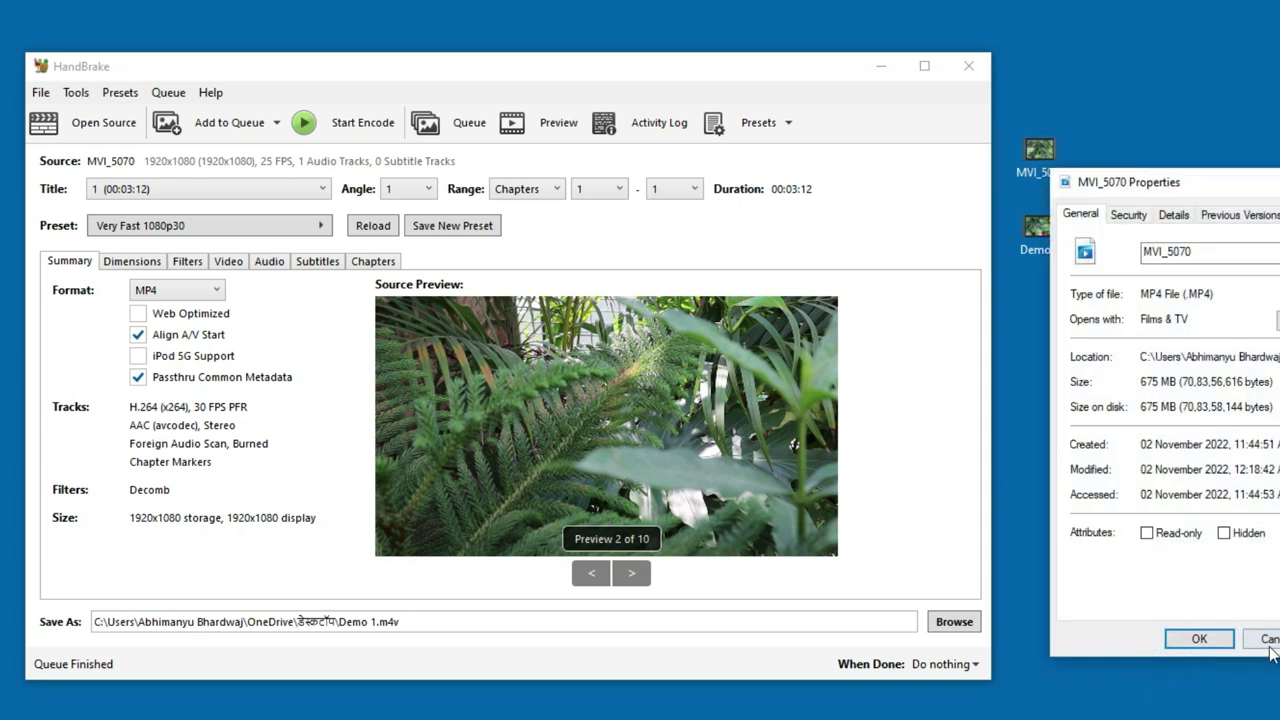
click(1268, 640)
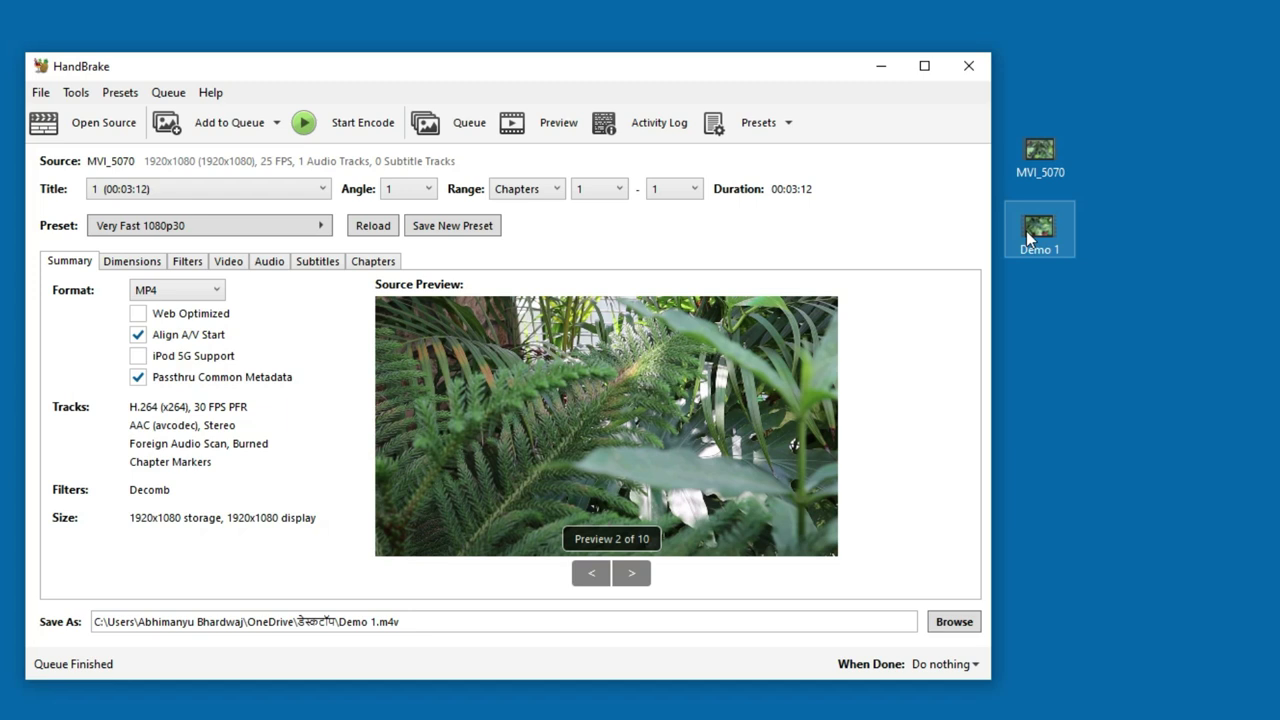
Play the original MVI_5070 video and the encoded Demo 1 video to compare their picture quality.
double_click(1026, 154)
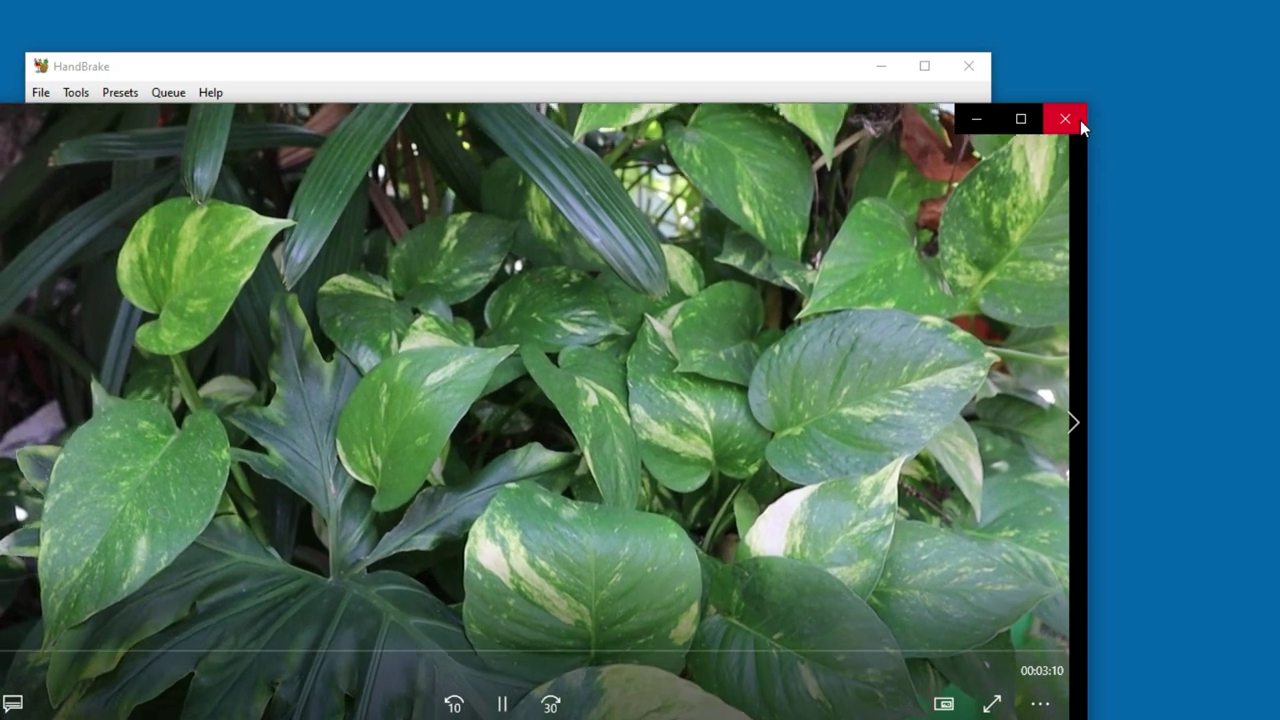
click(1080, 120)
double_click(1046, 234)
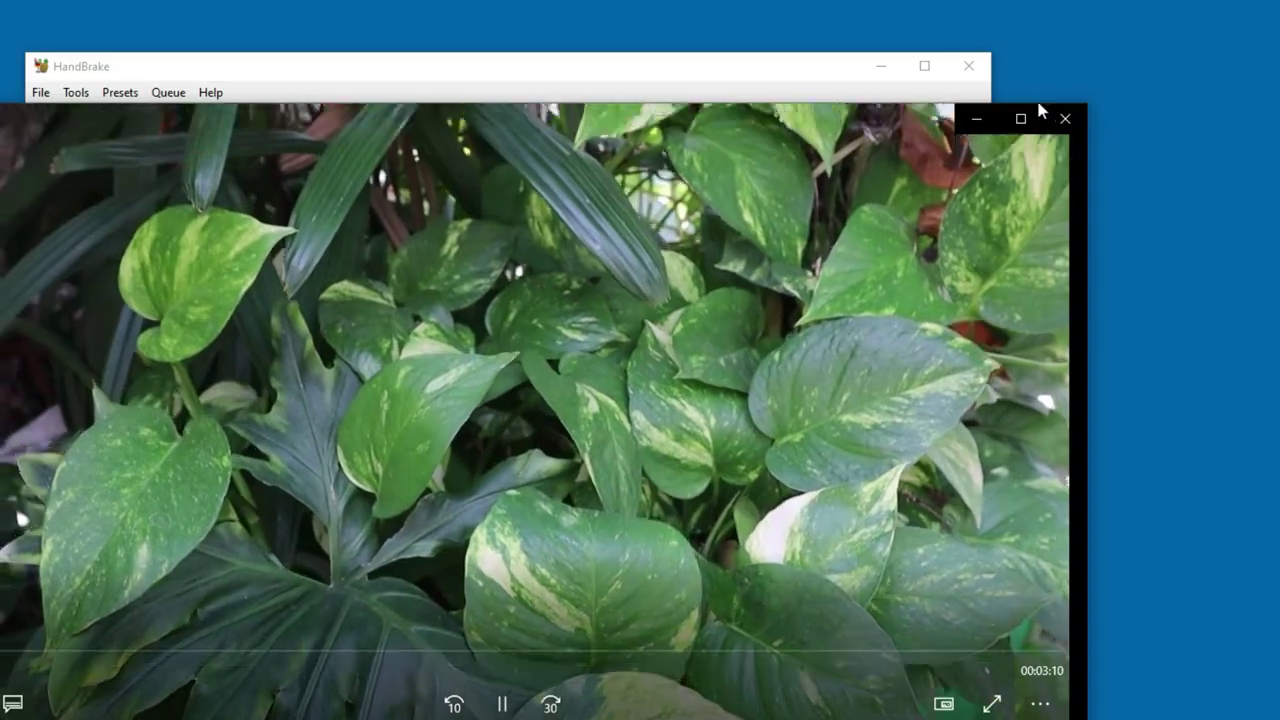
click(1021, 119)
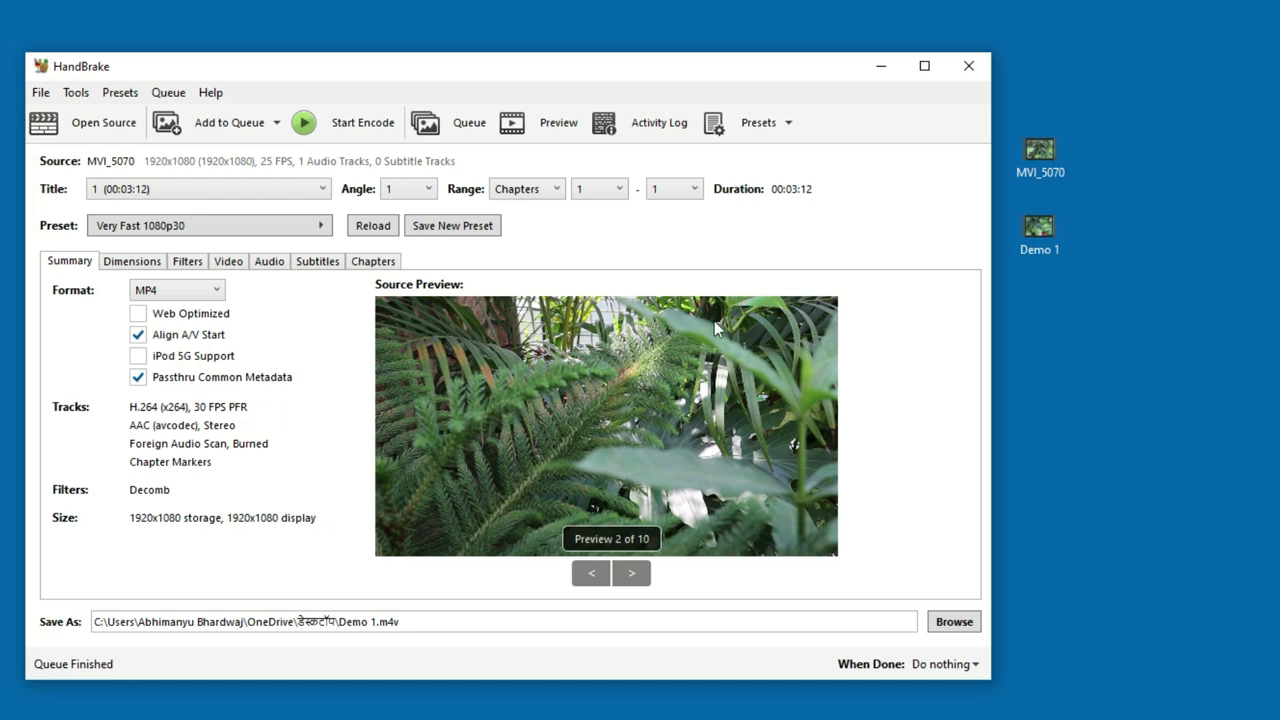
Change the encoding preset to Vimeo YouTube HQ 1080p60 from the Web group.
click(156, 228)
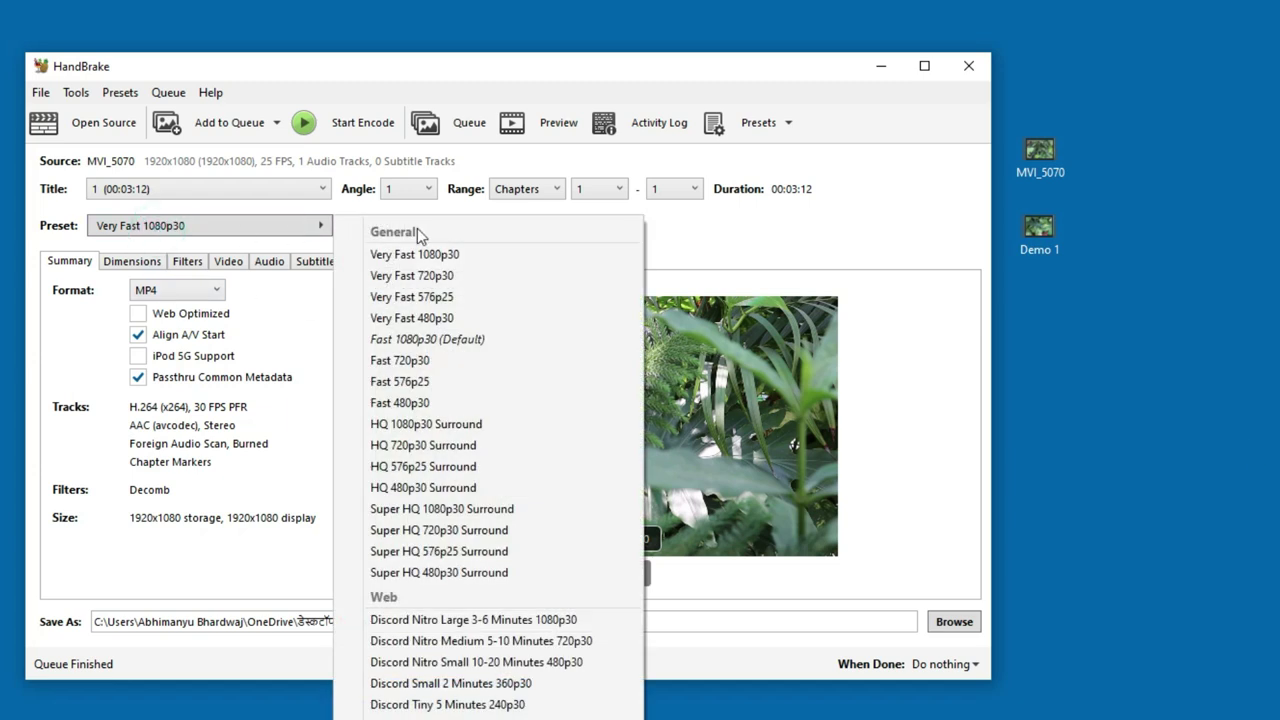
scroll(516, 623, down, 3)
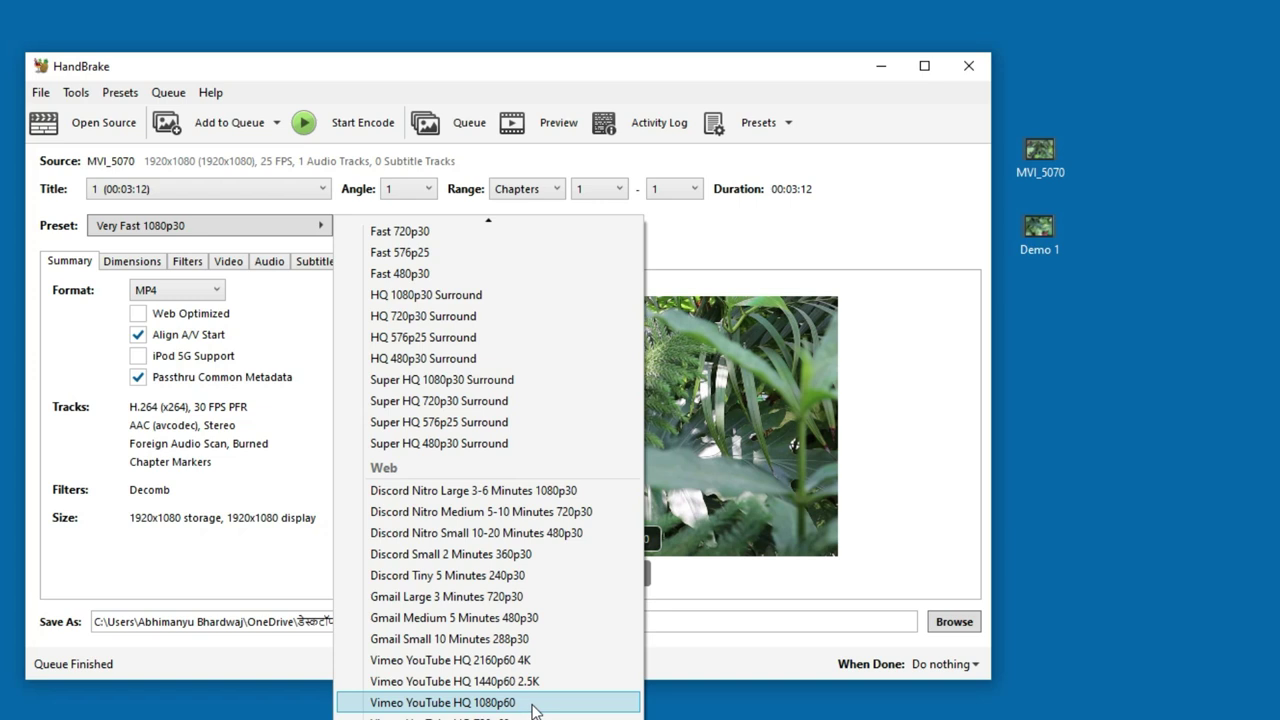
click(588, 706)
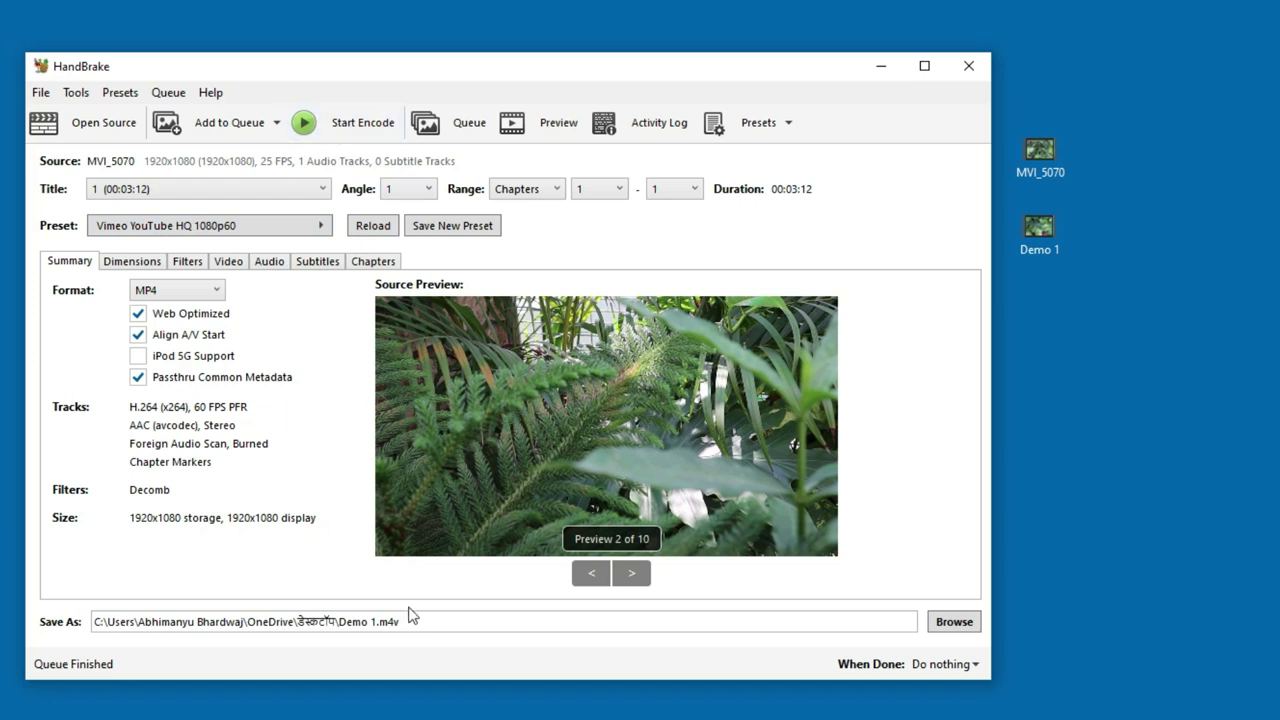
Name the output file Demo YT 1 on the Desktop and start the encode.
click(965, 637)
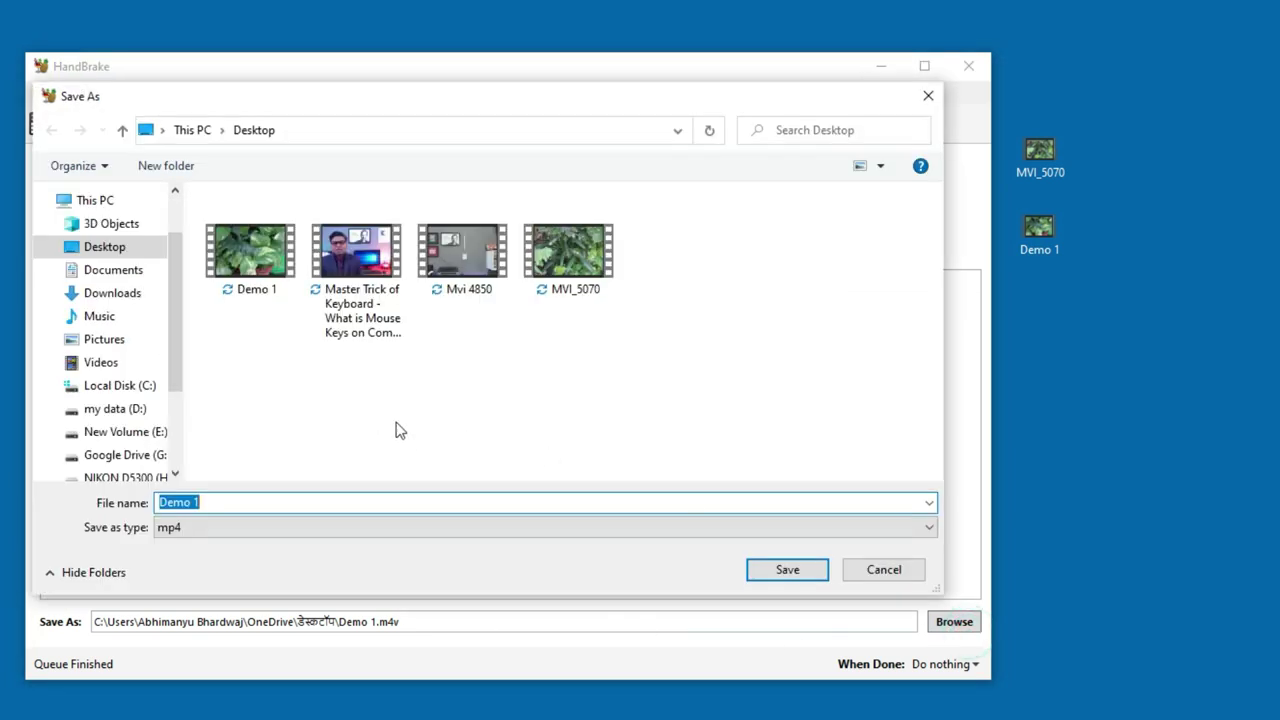
click(264, 502)
click(186, 500)
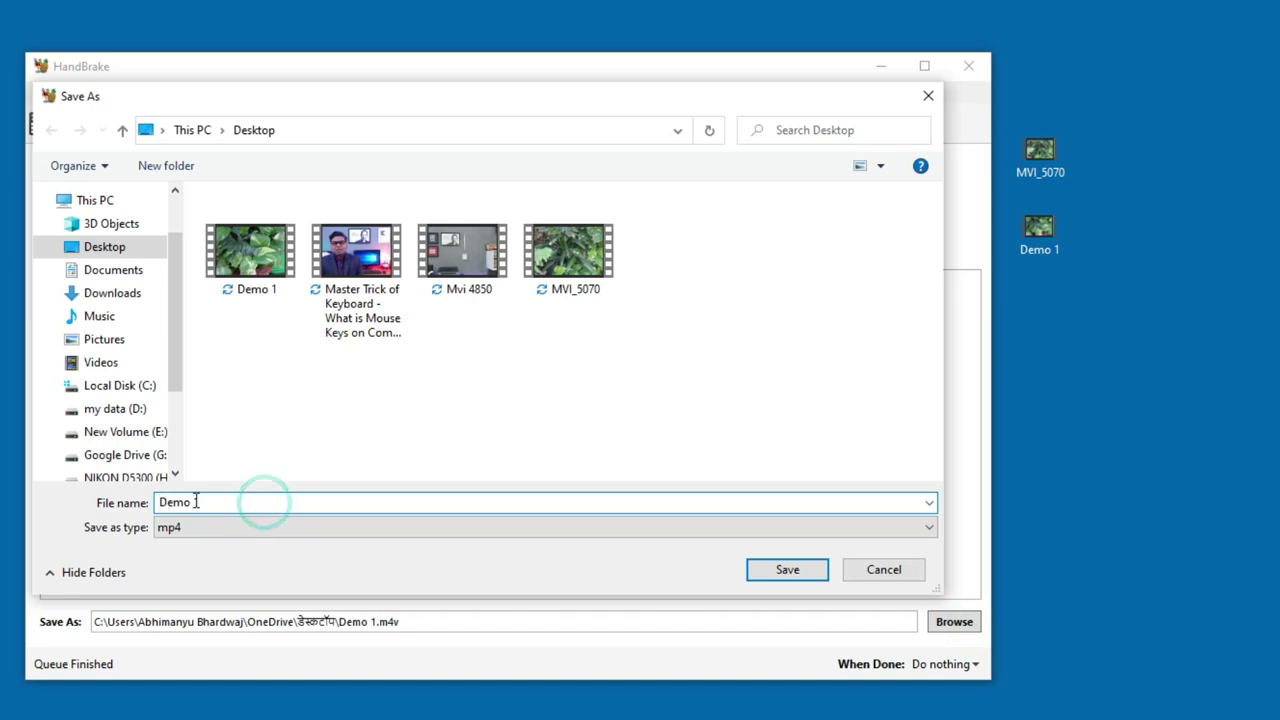
text(YT)
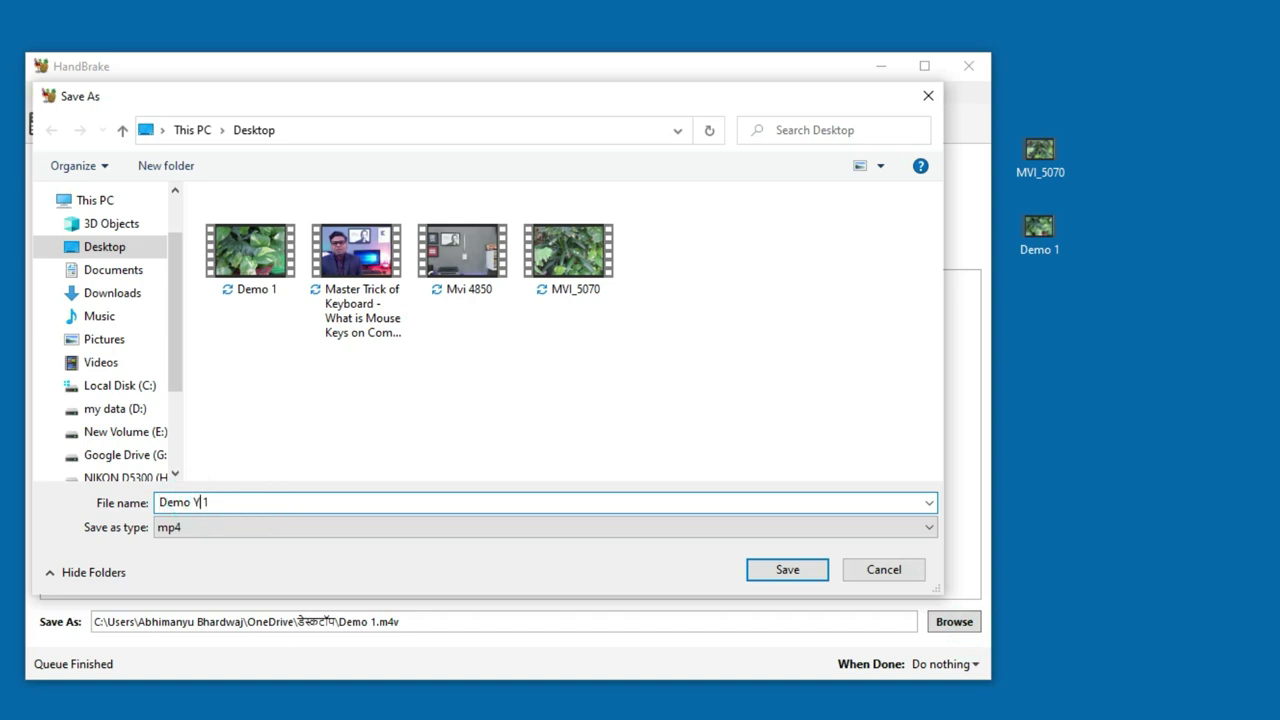
click(810, 569)
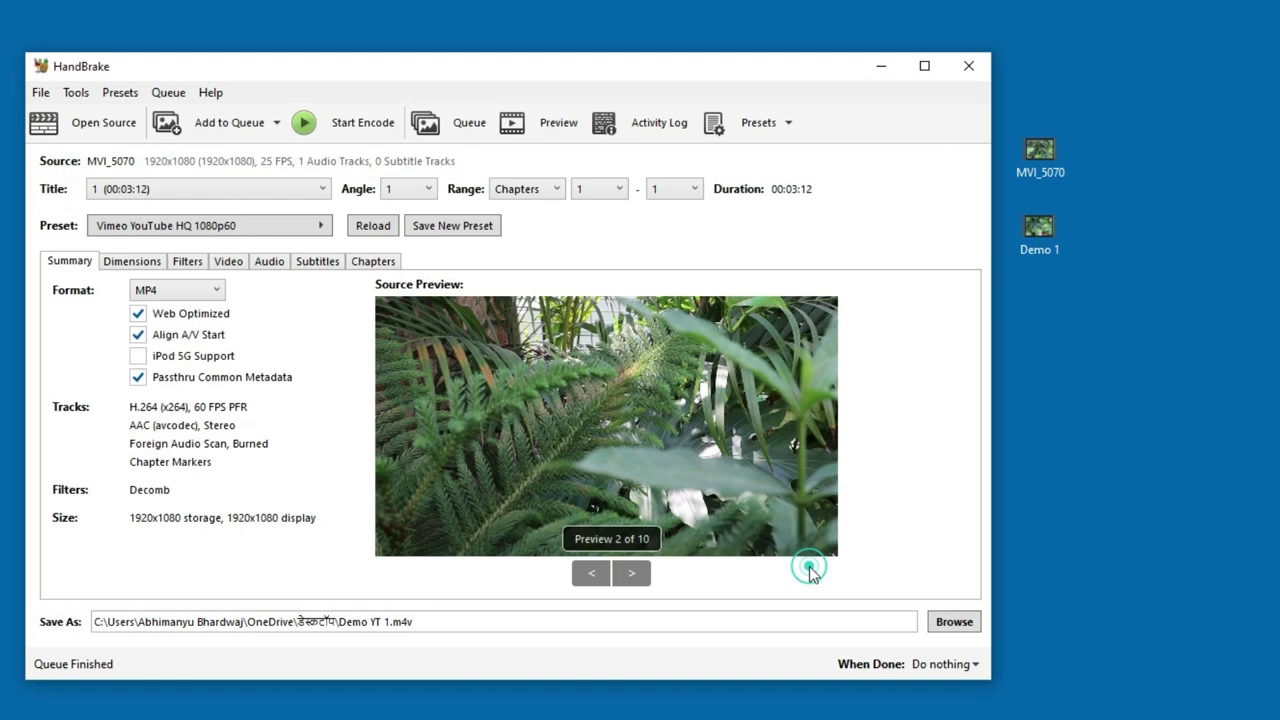
click(313, 132)
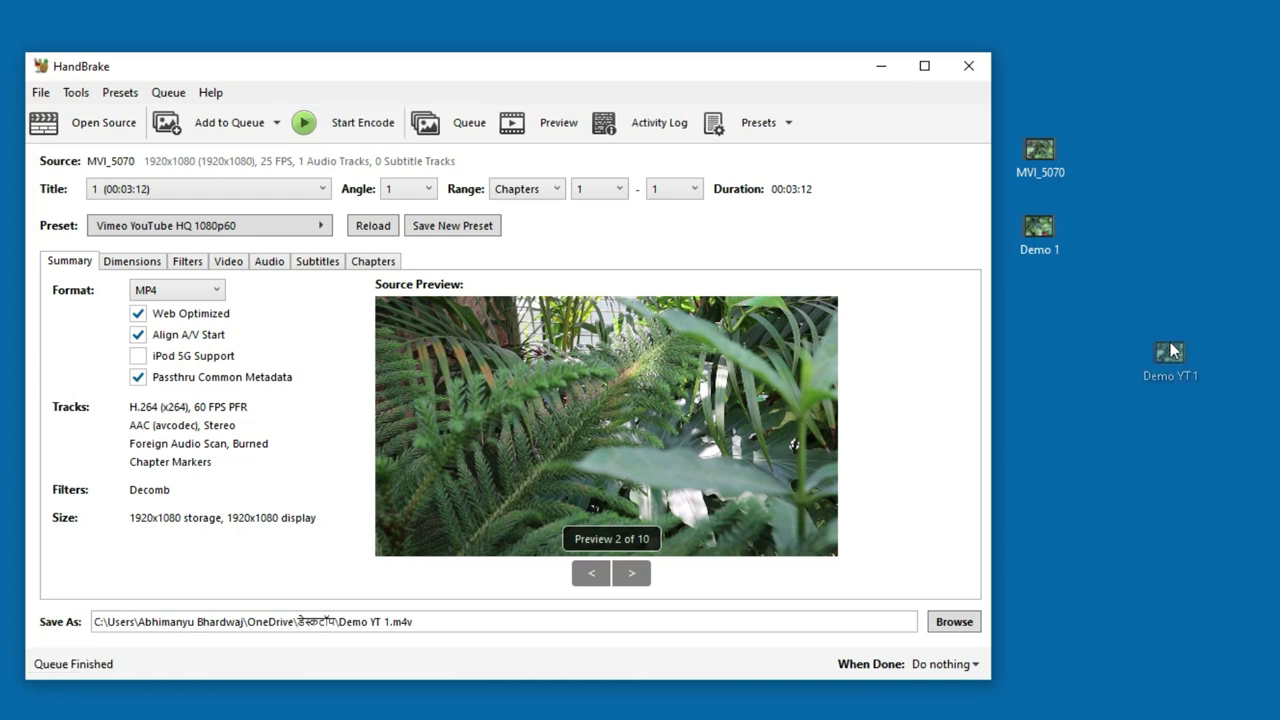
Place the encoded Demo YT 1 video below Demo 1 on the desktop and check its file properties.
drag(1167, 342, 1052, 298)
right_click(1038, 294)
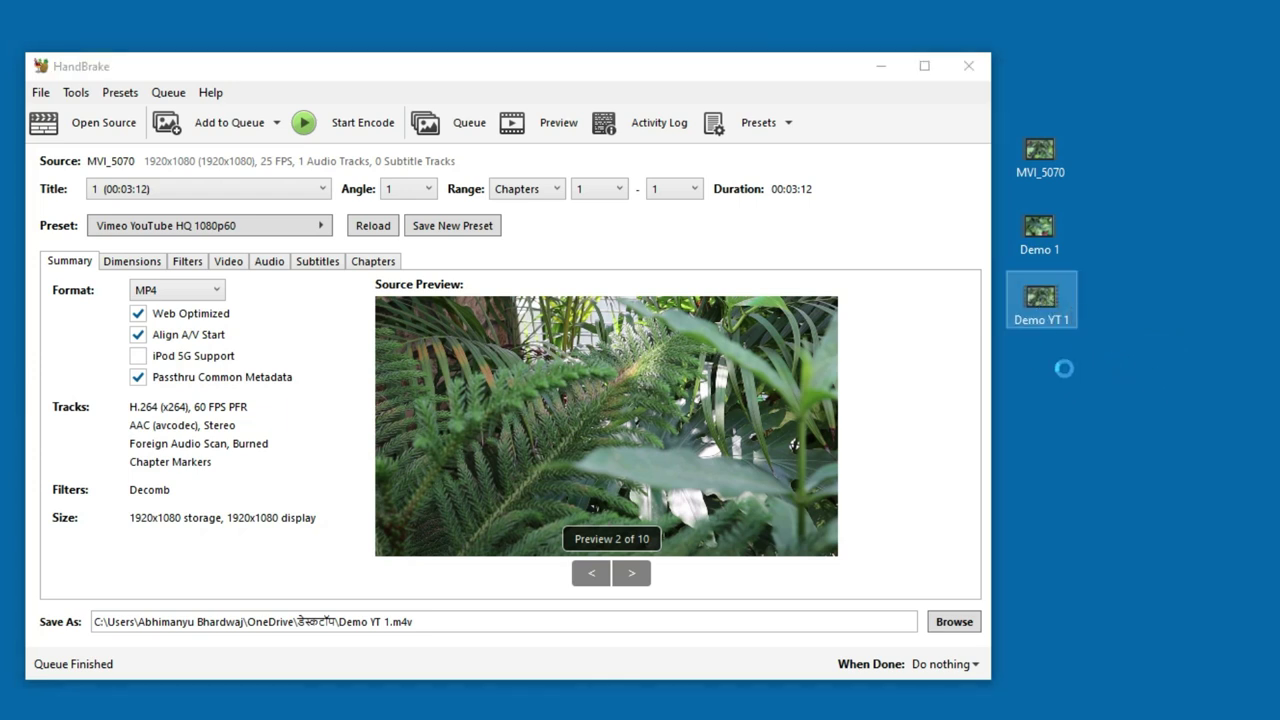
key(r)
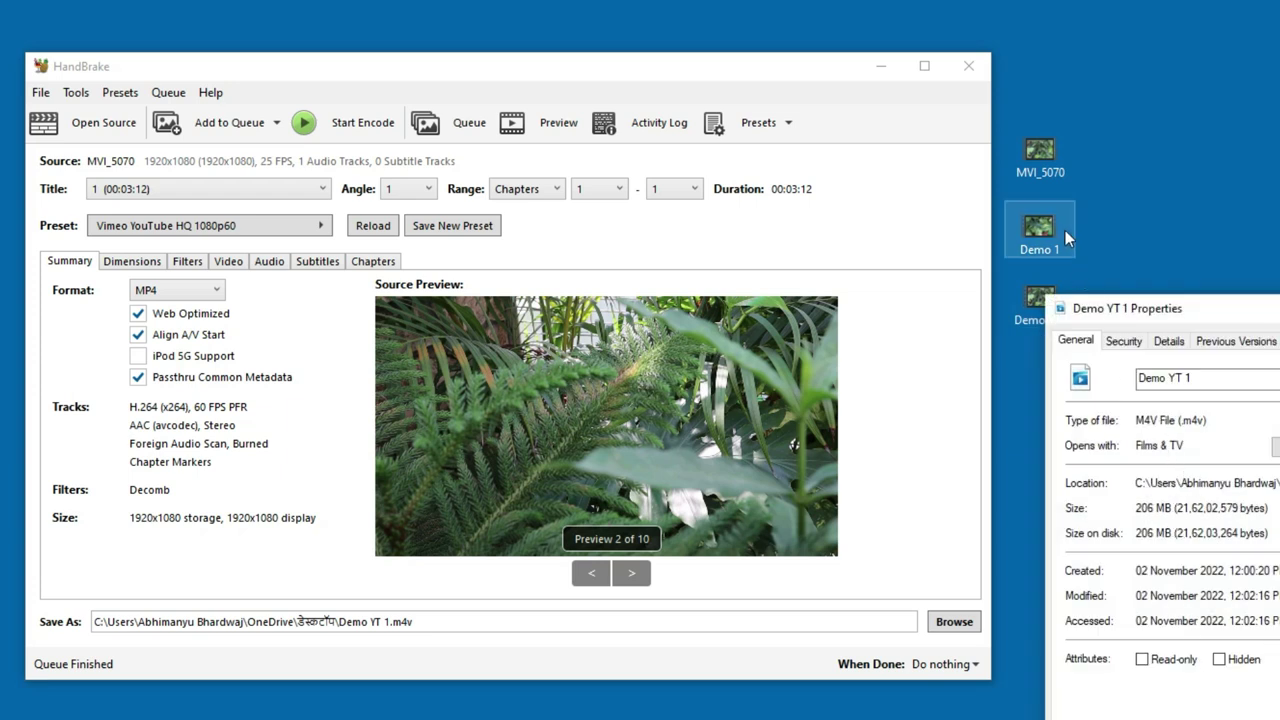
key(Escape)
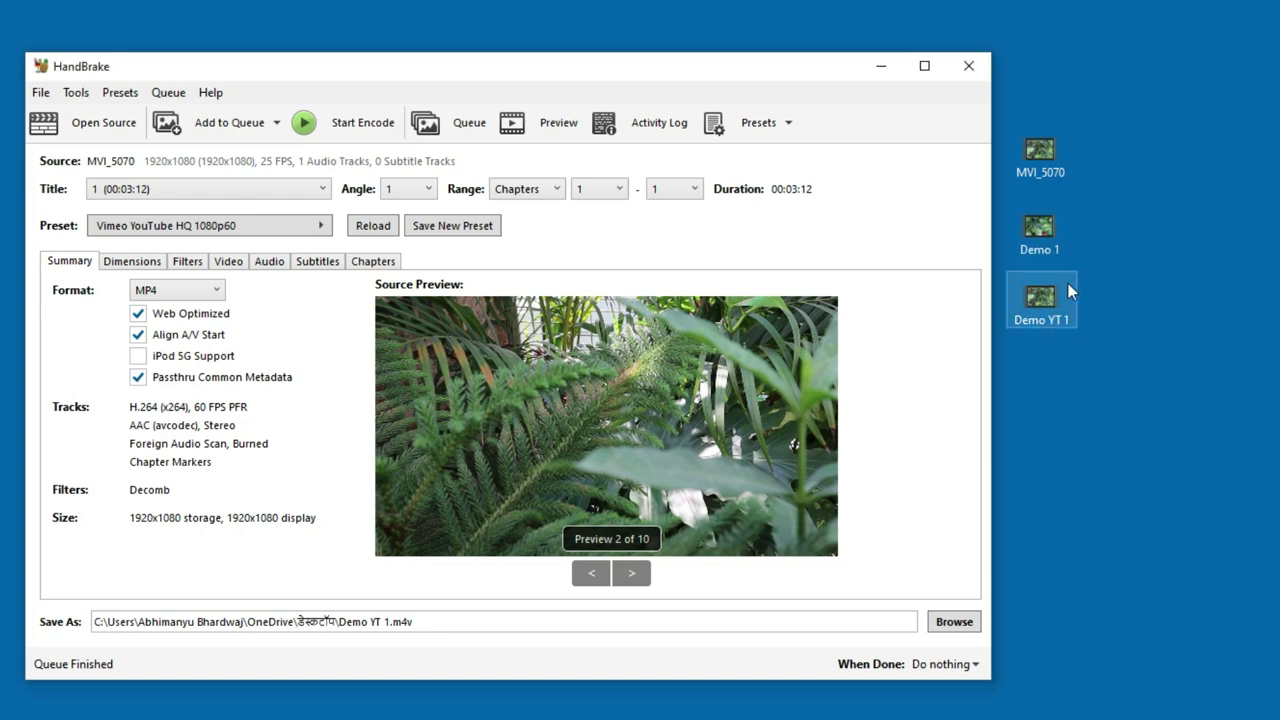
Play the encoded Demo YT 1 video to check its picture quality, and close the player.
double_click(1068, 283)
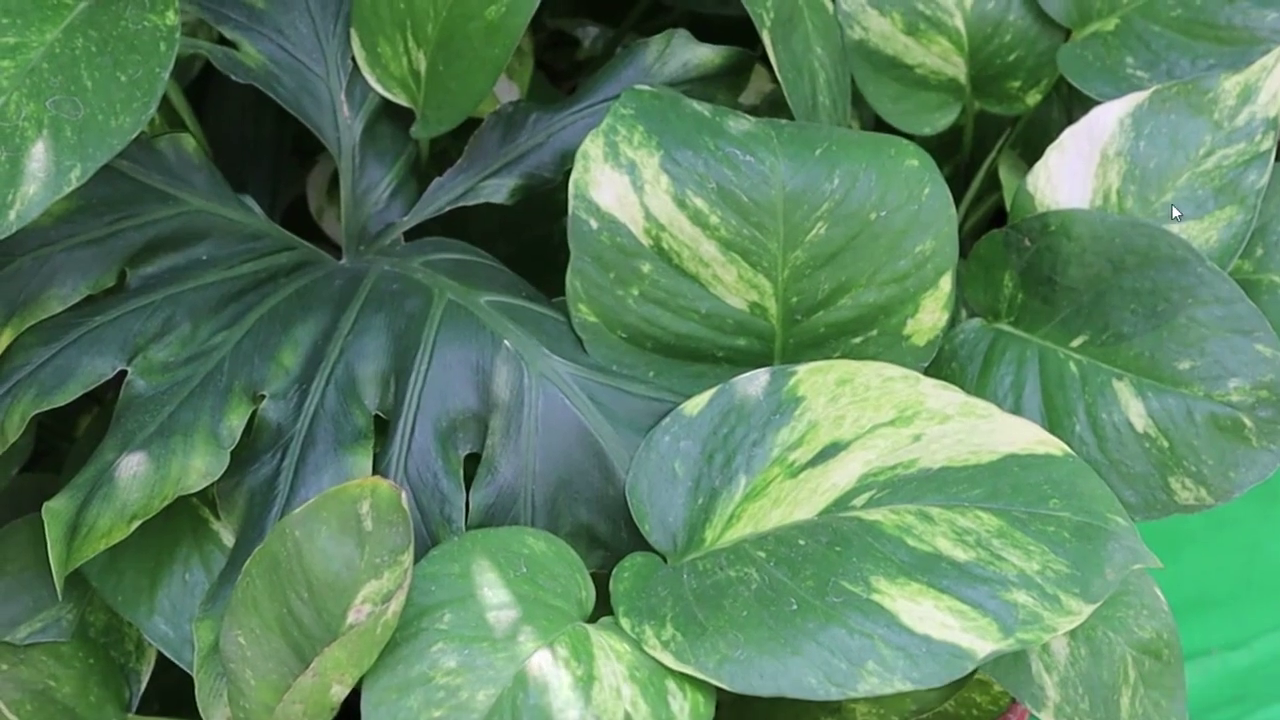
key(Escape)
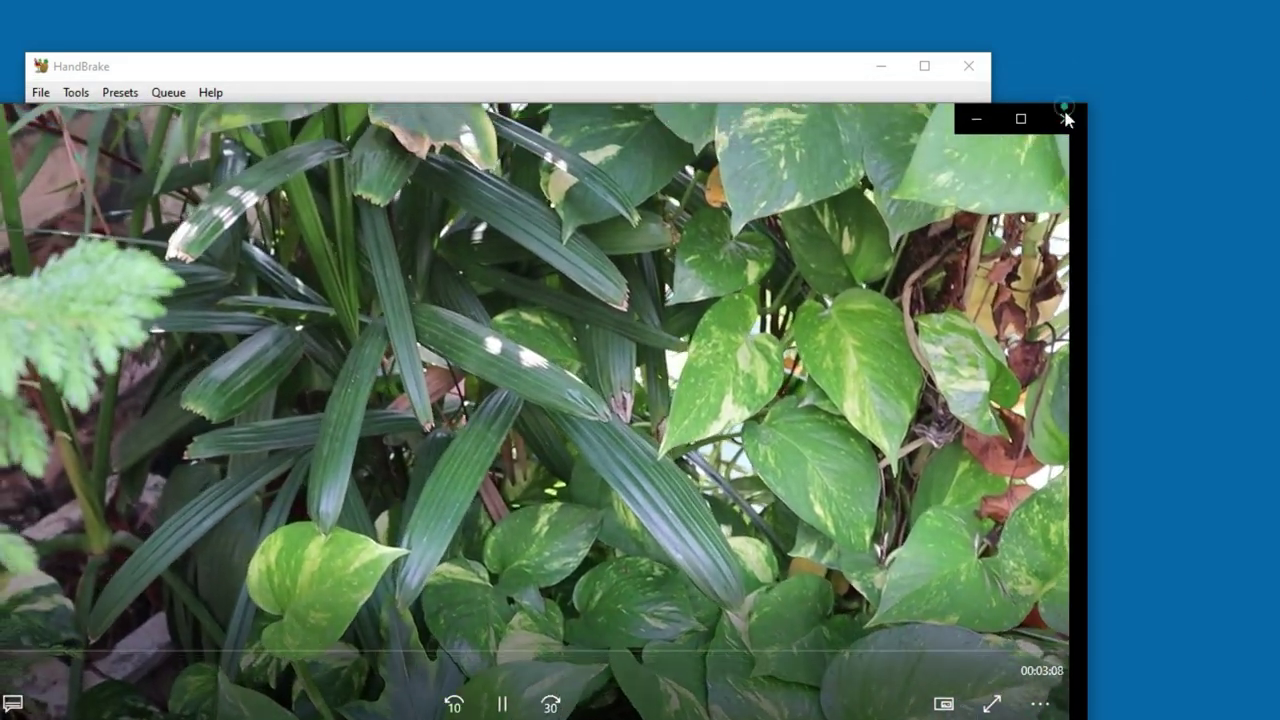
click(1065, 118)
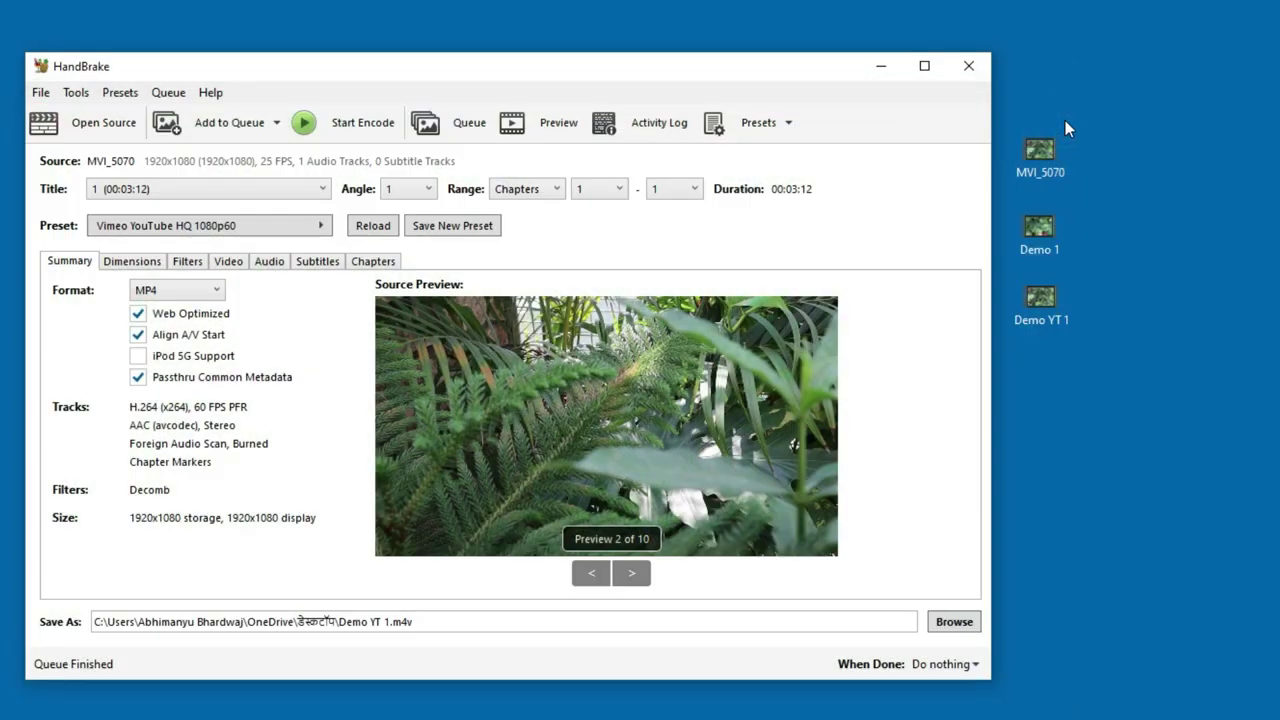
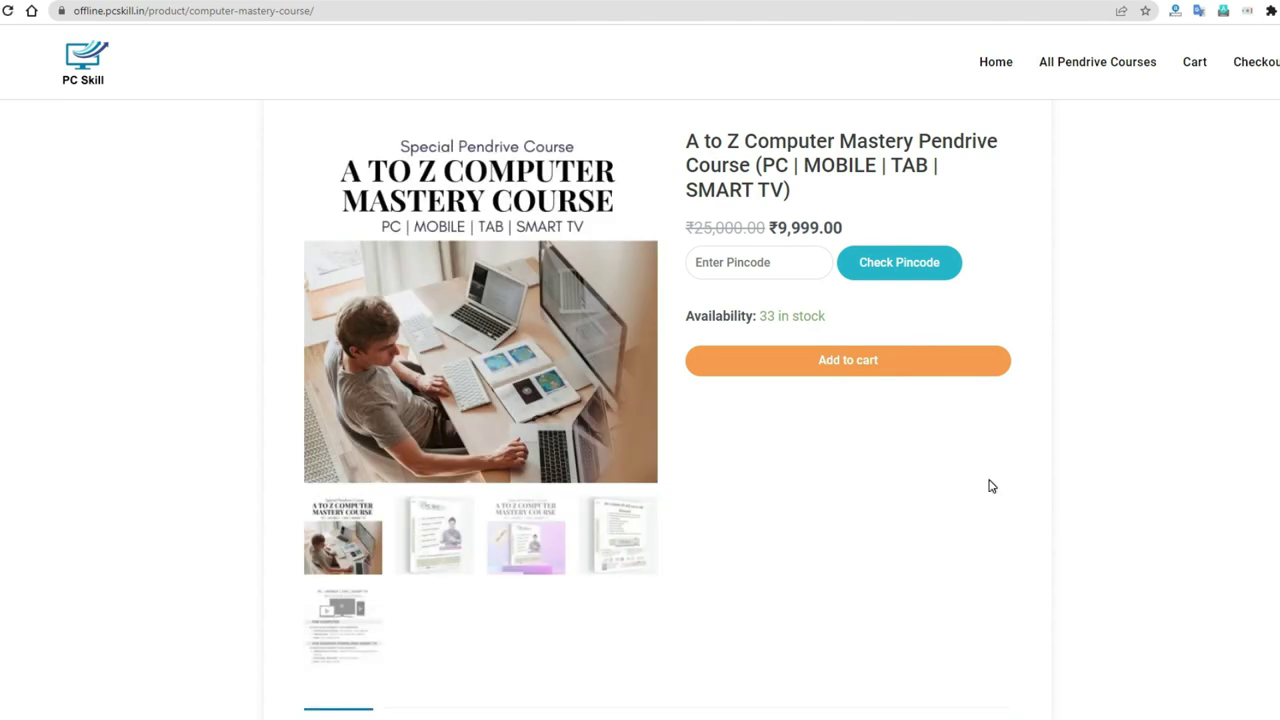
Open the PC Skill shopping cart in the browser, apply the coupon code 99pc22 and review the cart totals.
click(1194, 62)
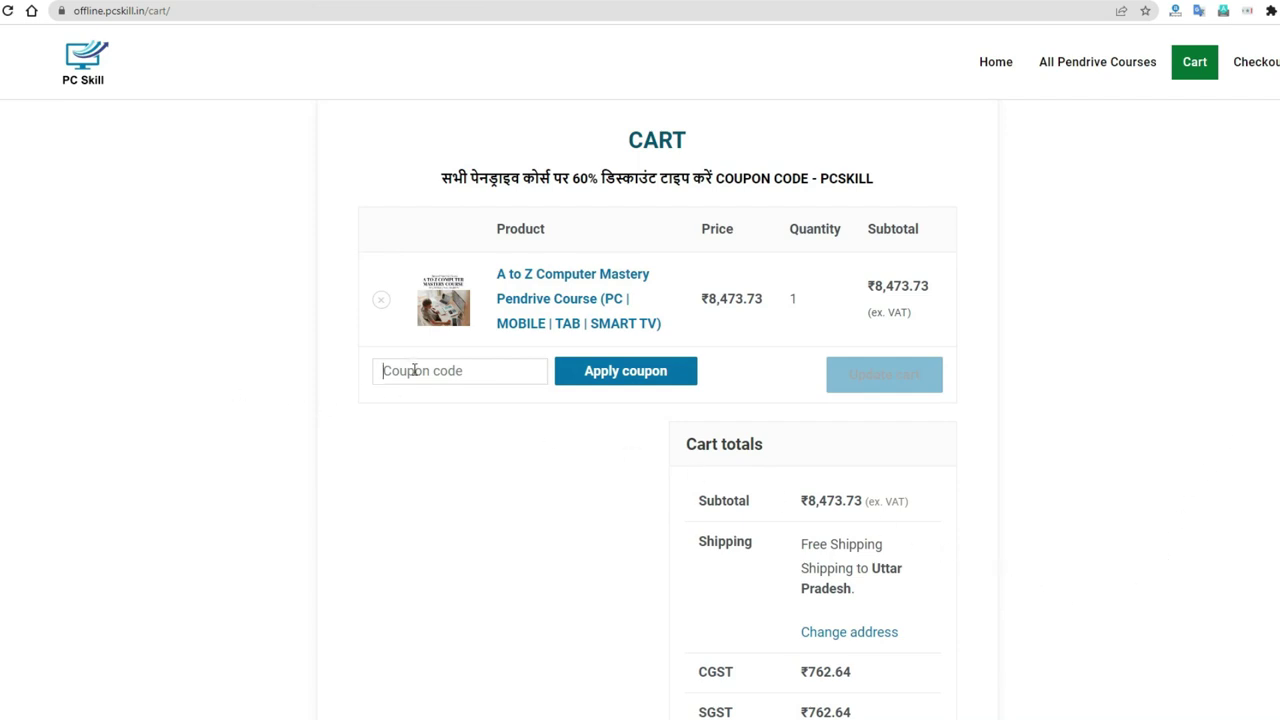
text(99)
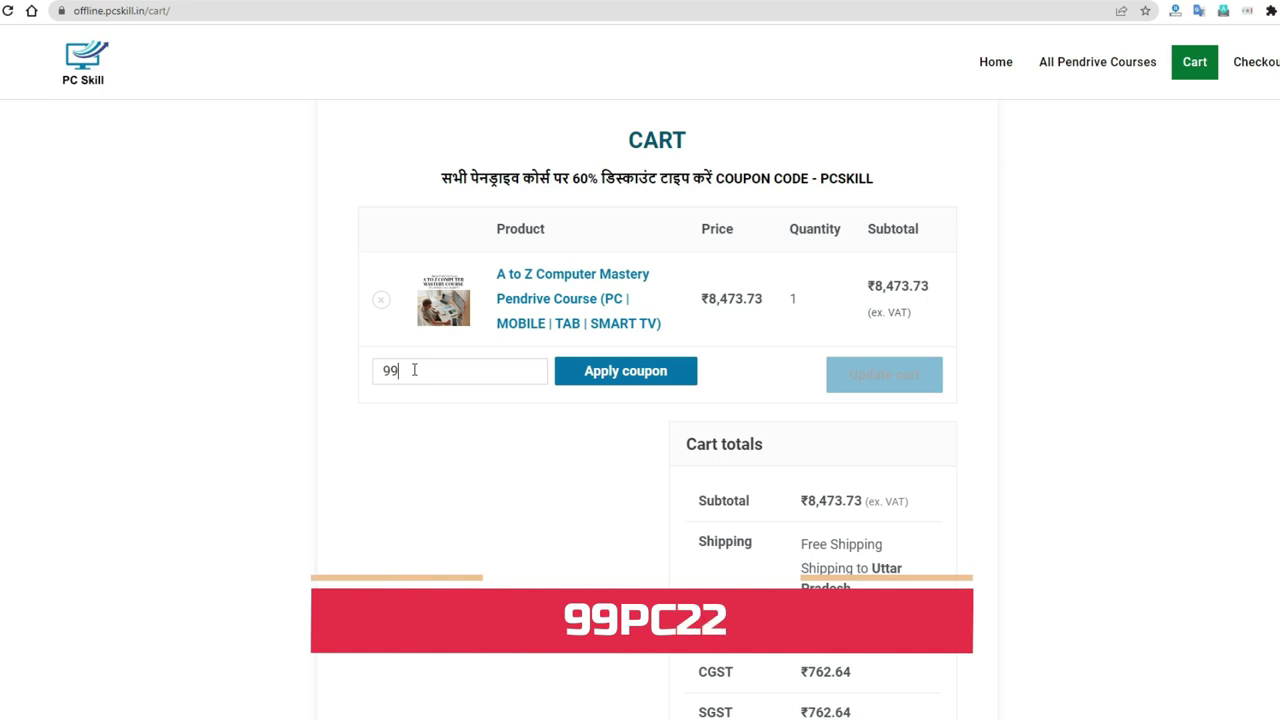
text(pc22)
click(654, 372)
scroll(1157, 503, down, 3)
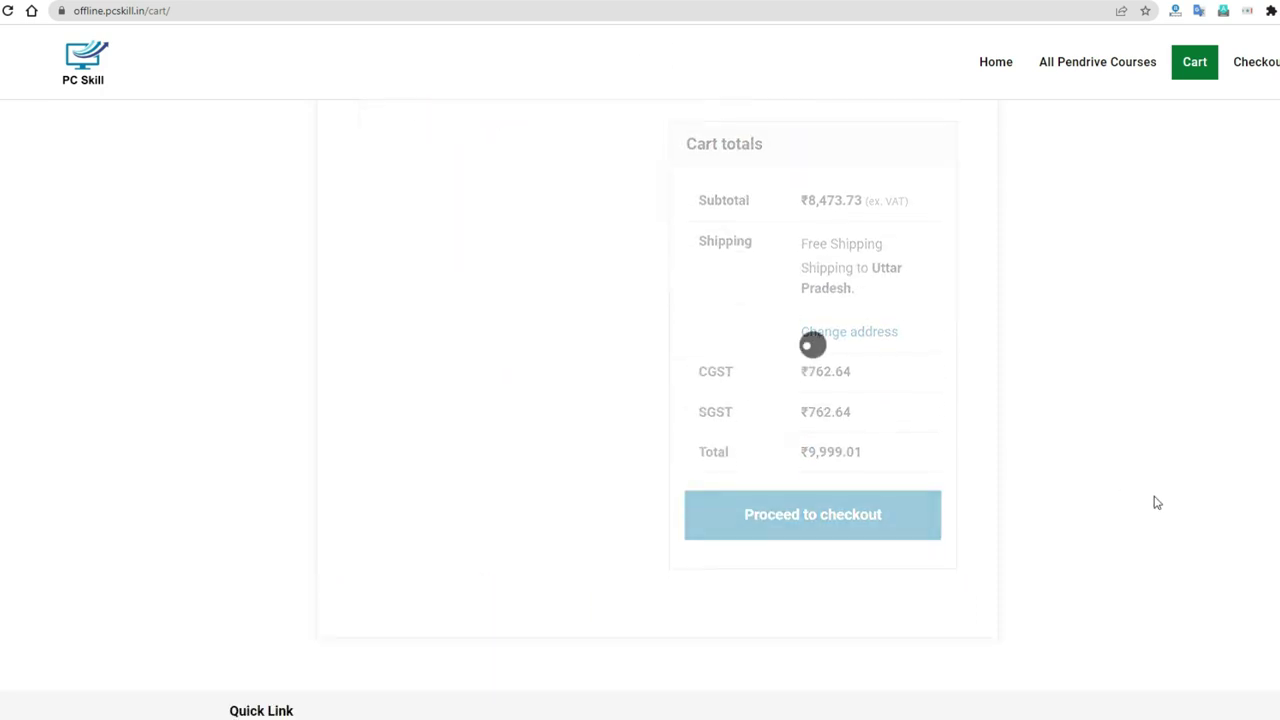
scroll(1163, 505, down, 2)
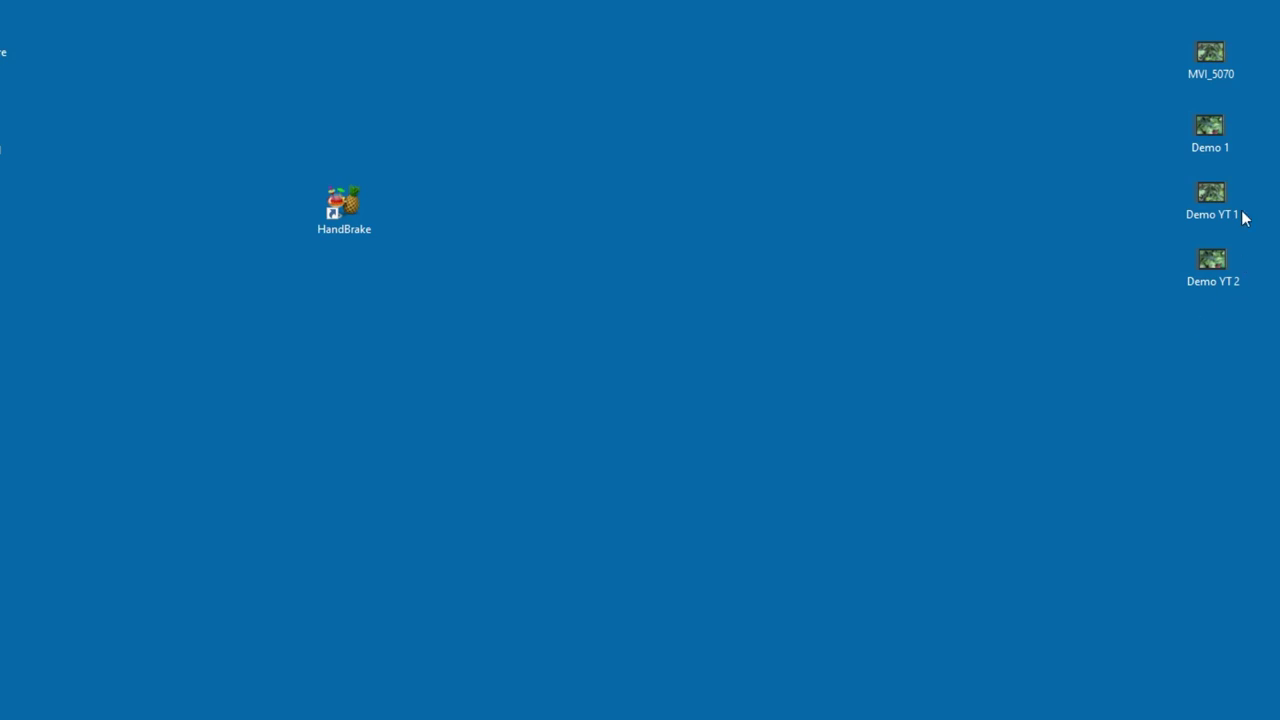
Compare the file properties of the original MVI_5070 video and the encoded Demo YT 2 video on the desktop.
right_click(1214, 50)
click(1262, 523)
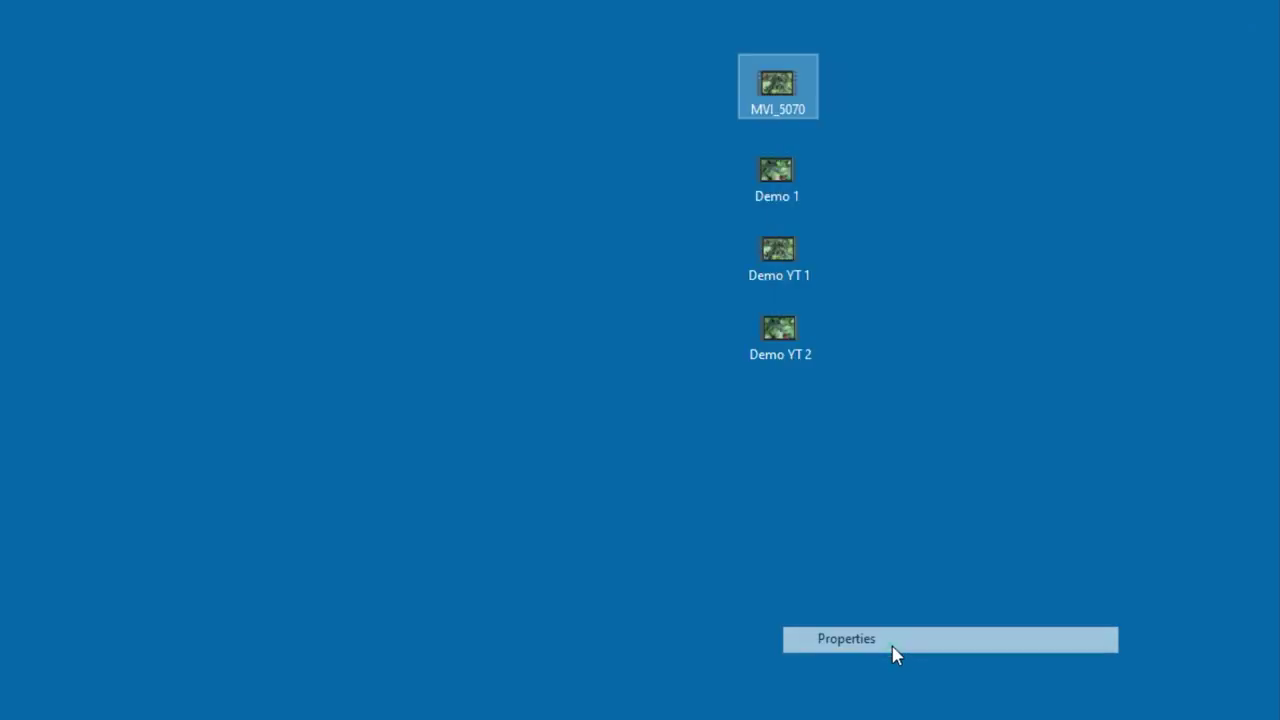
click(1160, 94)
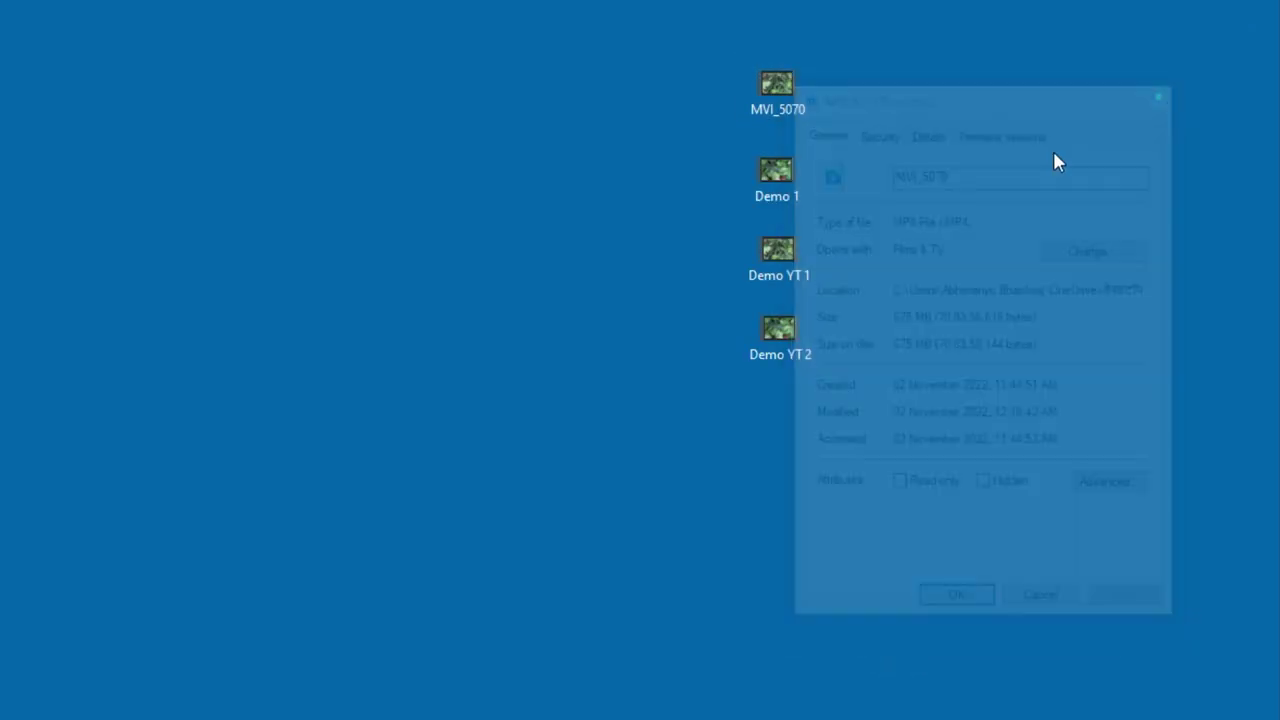
right_click(814, 346)
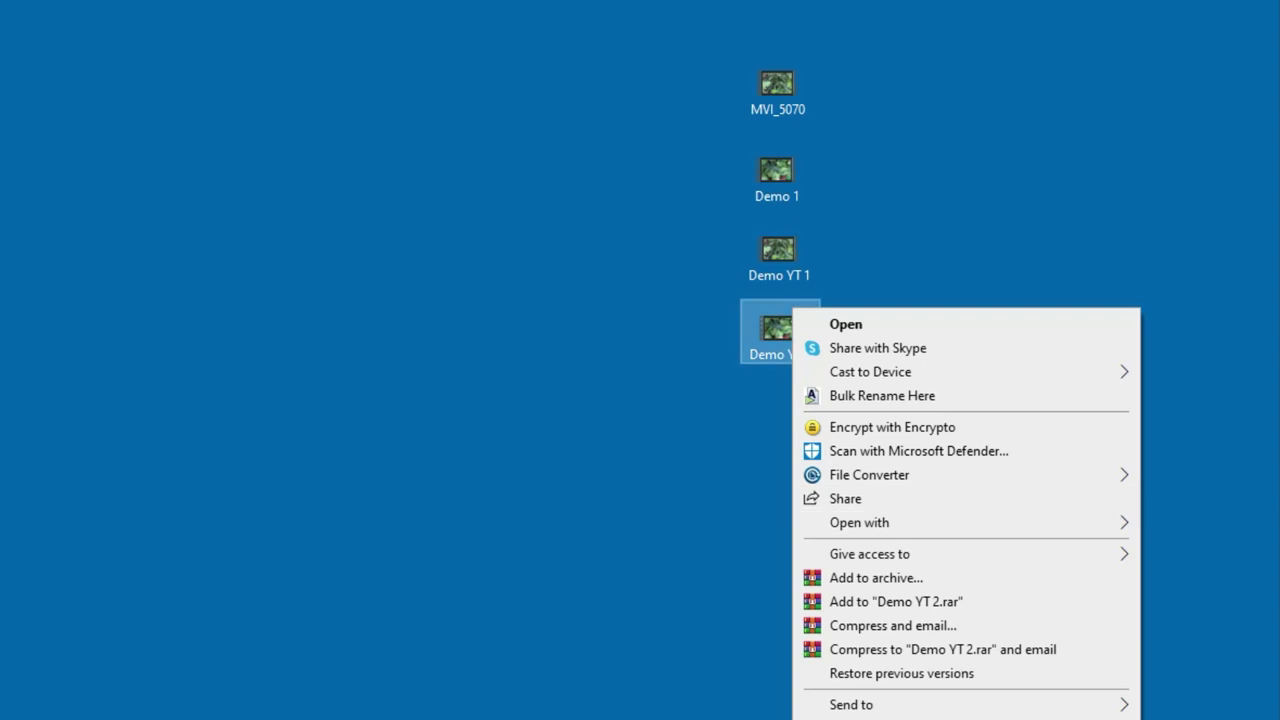
click(880, 719)
drag(990, 332, 683, 23)
click(871, 13)
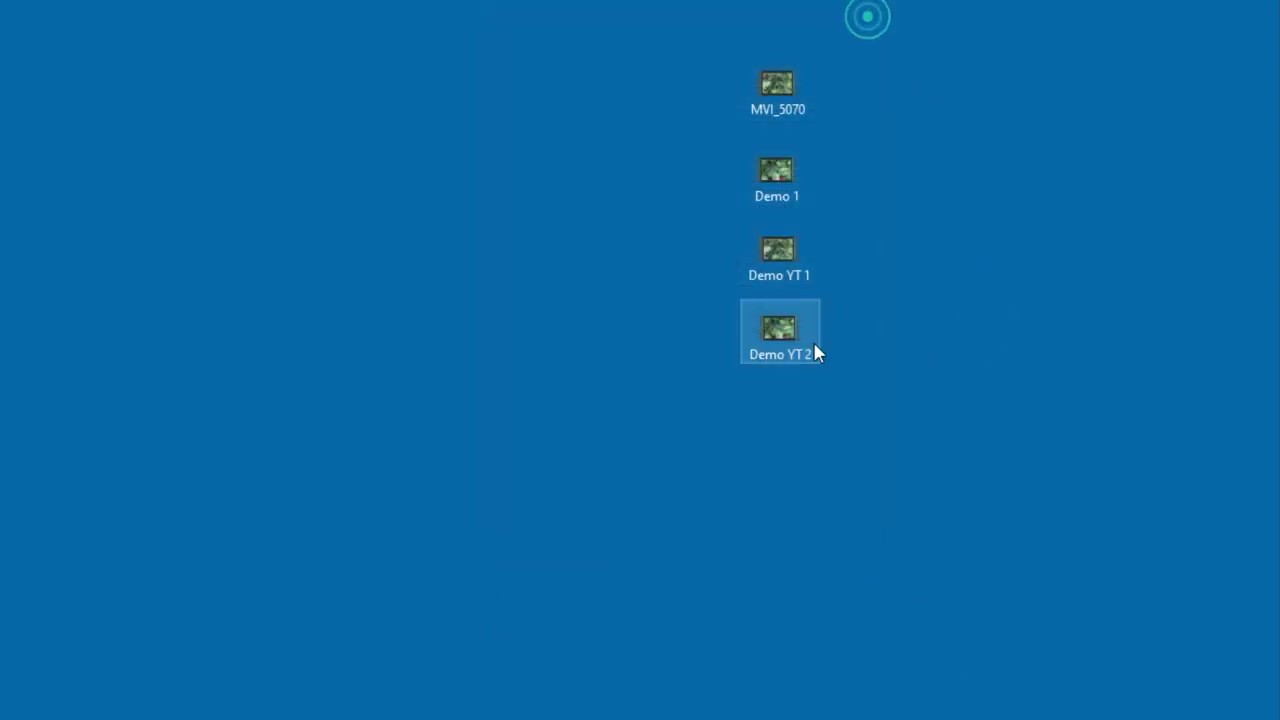
Play the Demo YT 2 video and the original MVI_5070 video to compare their picture quality.
double_click(789, 341)
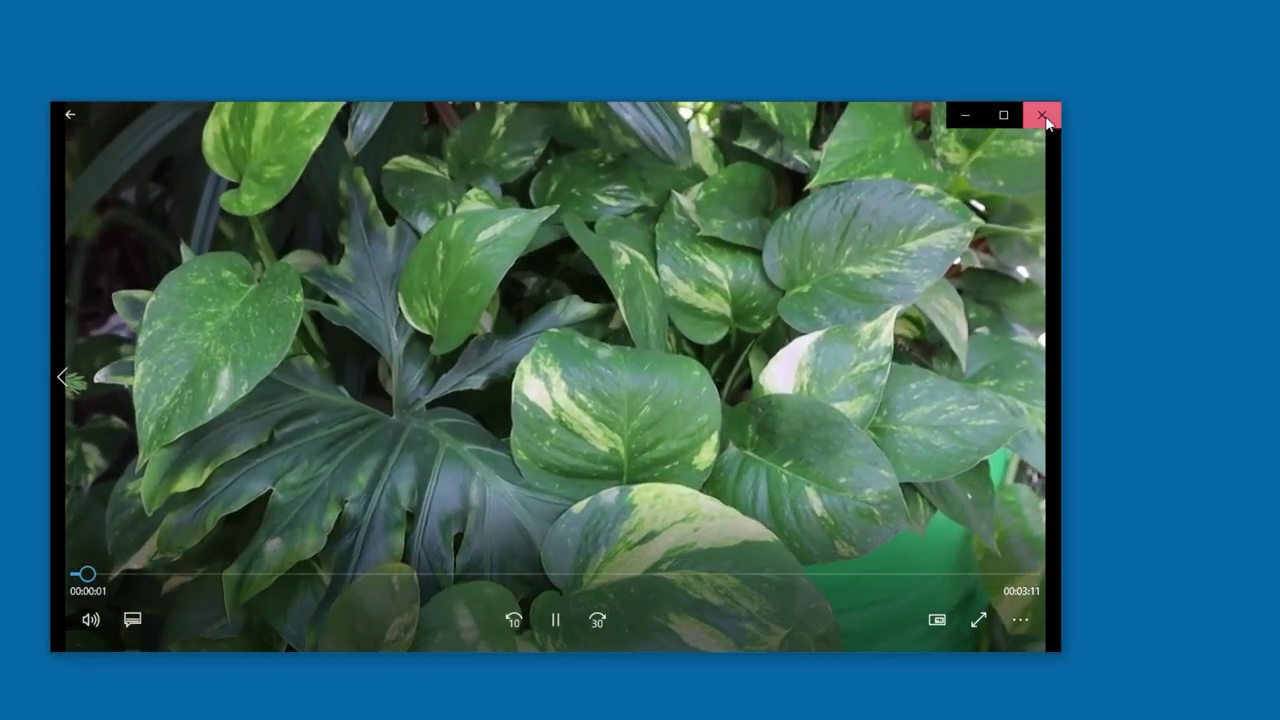
click(1041, 114)
double_click(1015, 144)
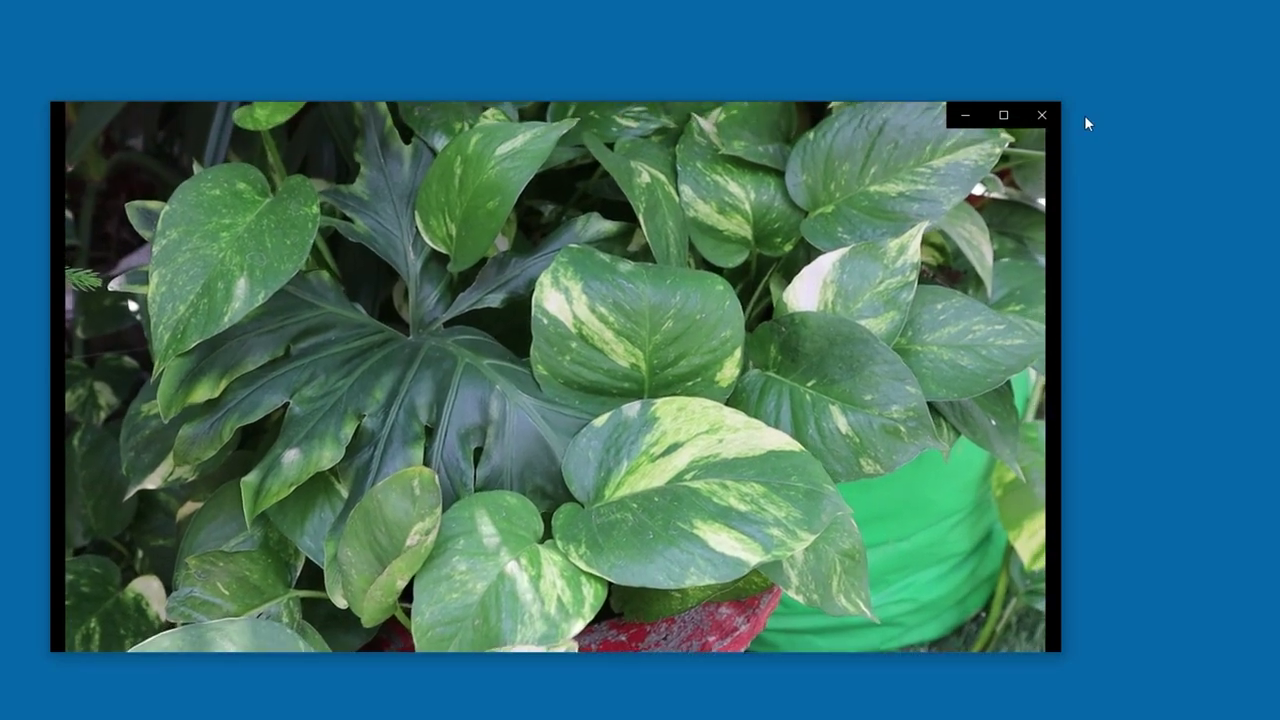
click(1041, 114)
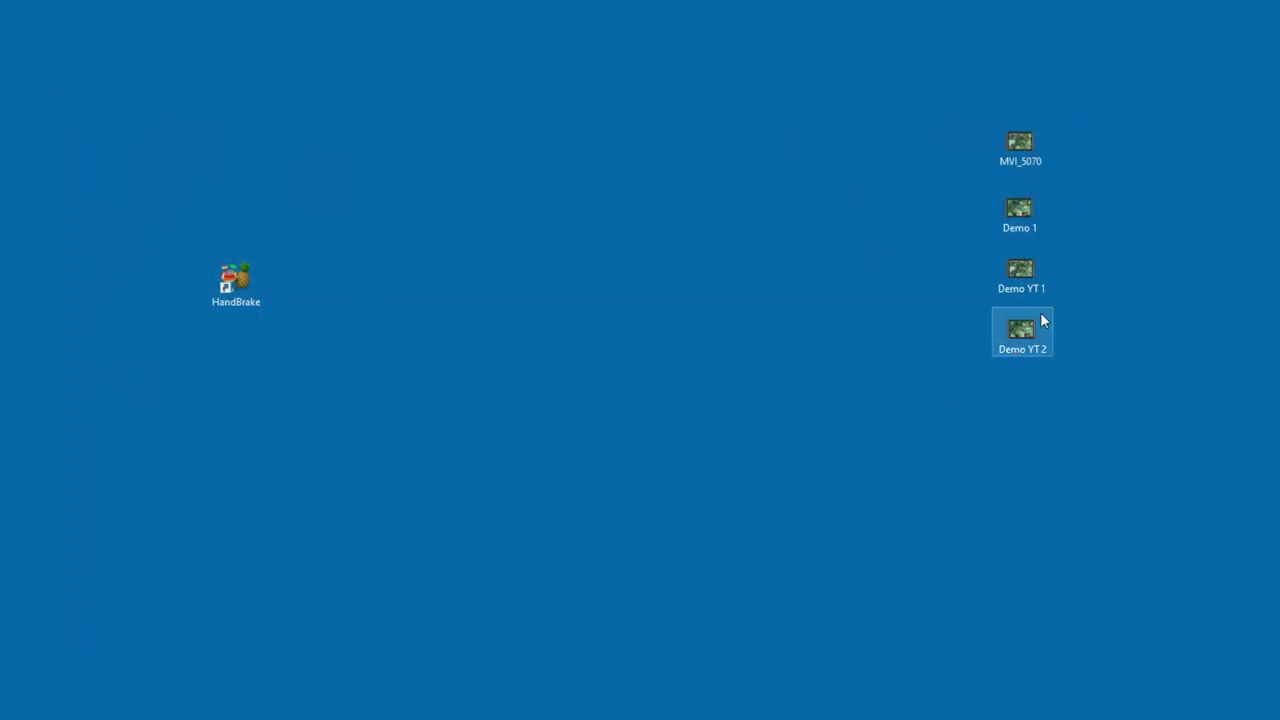
Launch HandBrake from the desktop and load the MVI_5070 video as the source.
mouse_move(1041, 319)
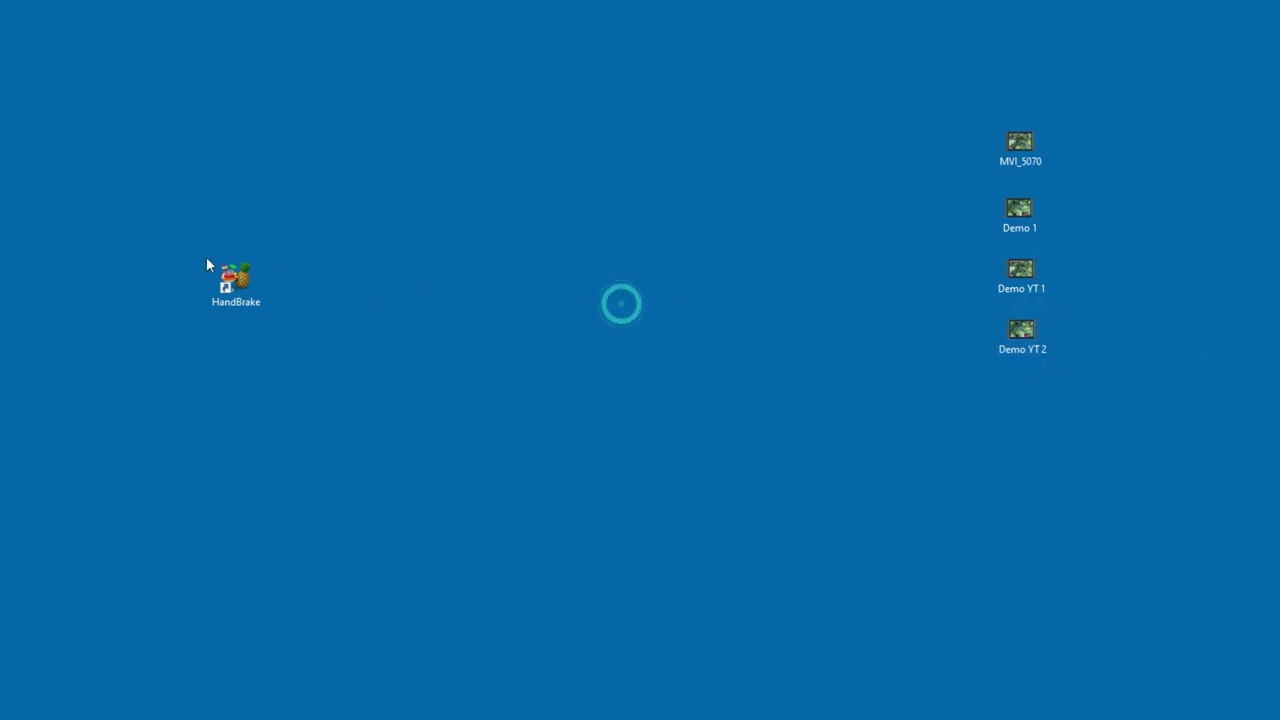
click(236, 279)
double_click(236, 279)
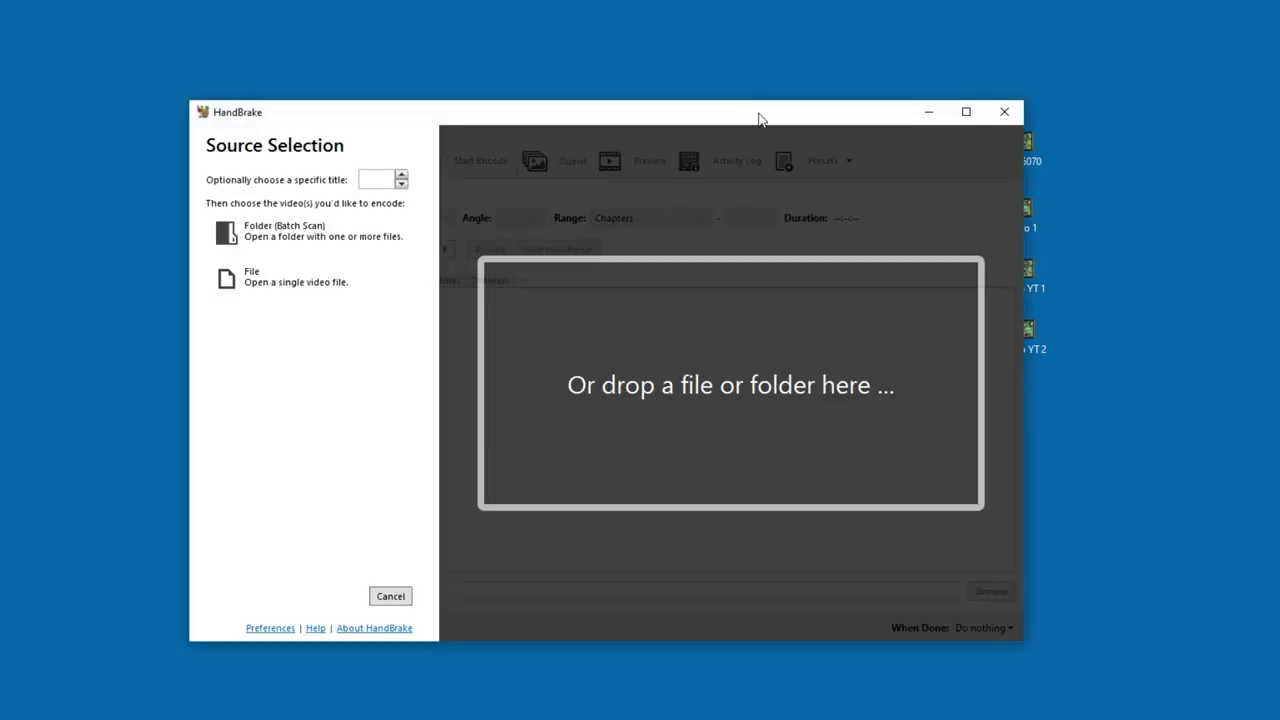
drag(760, 119, 612, 80)
drag(1020, 142, 531, 302)
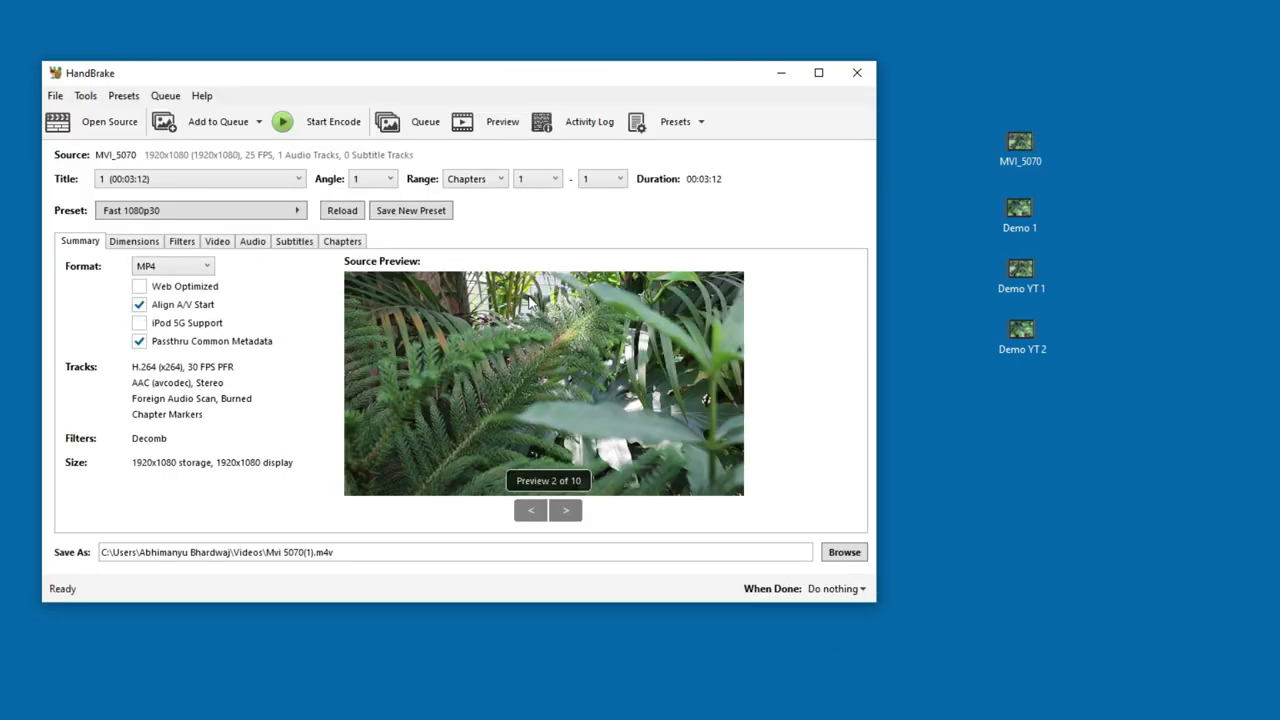
Choose the Very Fast 1080p30 preset and set the video framerate to Same as source.
click(295, 212)
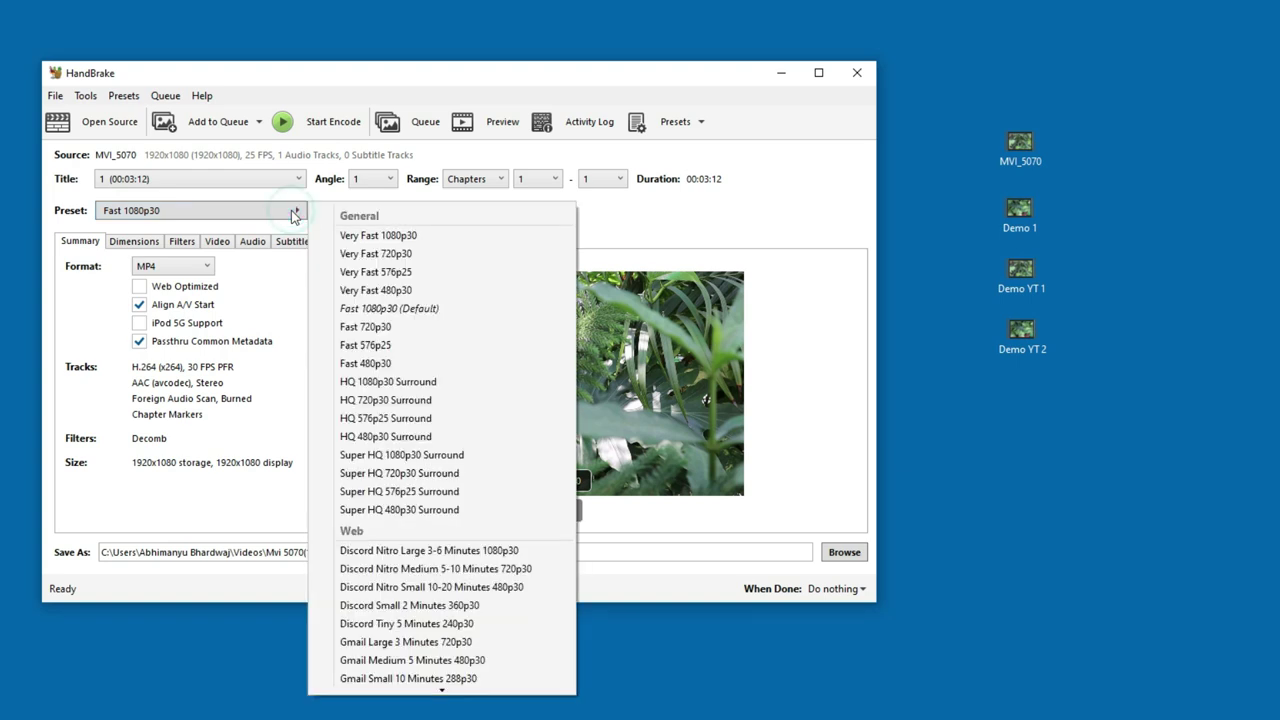
click(446, 236)
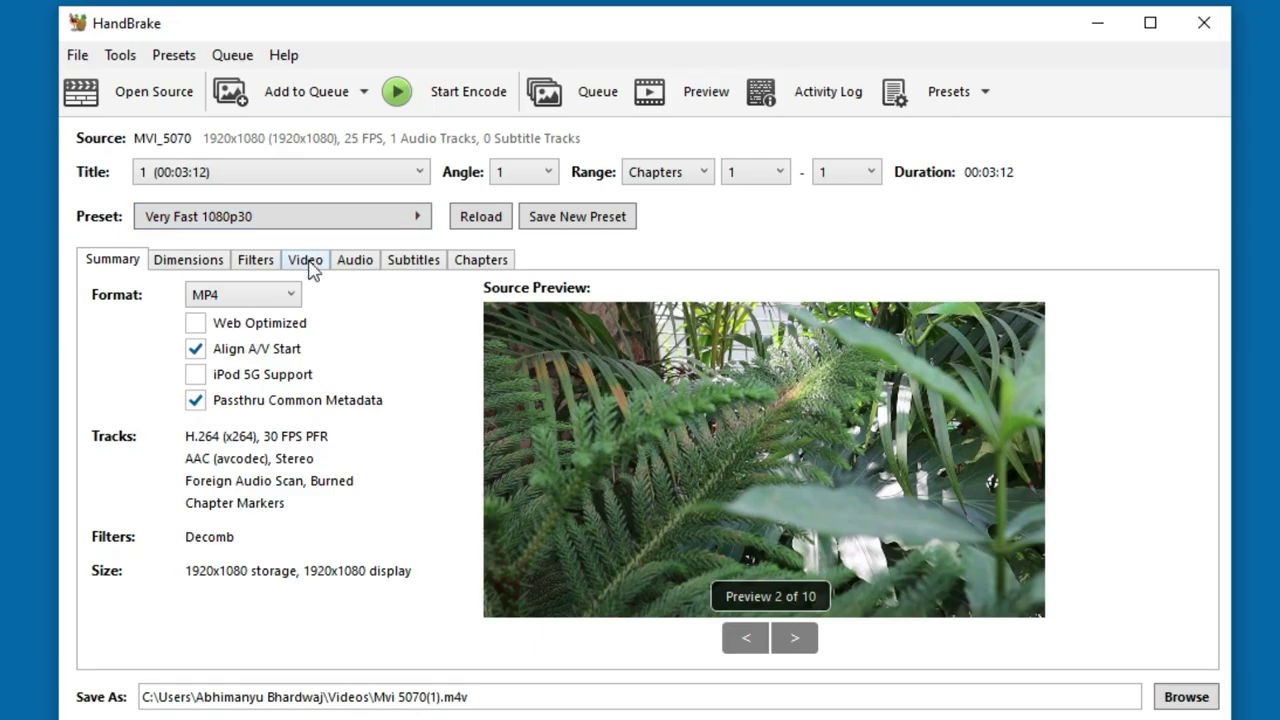
click(219, 242)
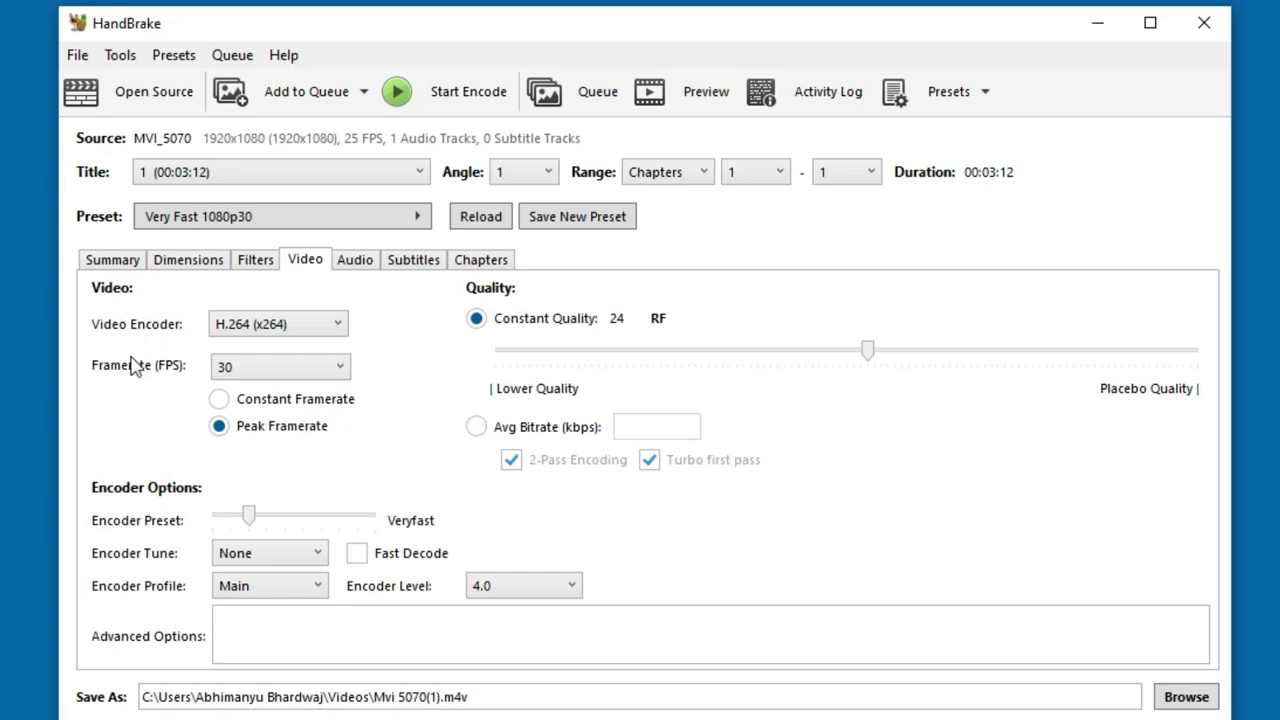
click(302, 372)
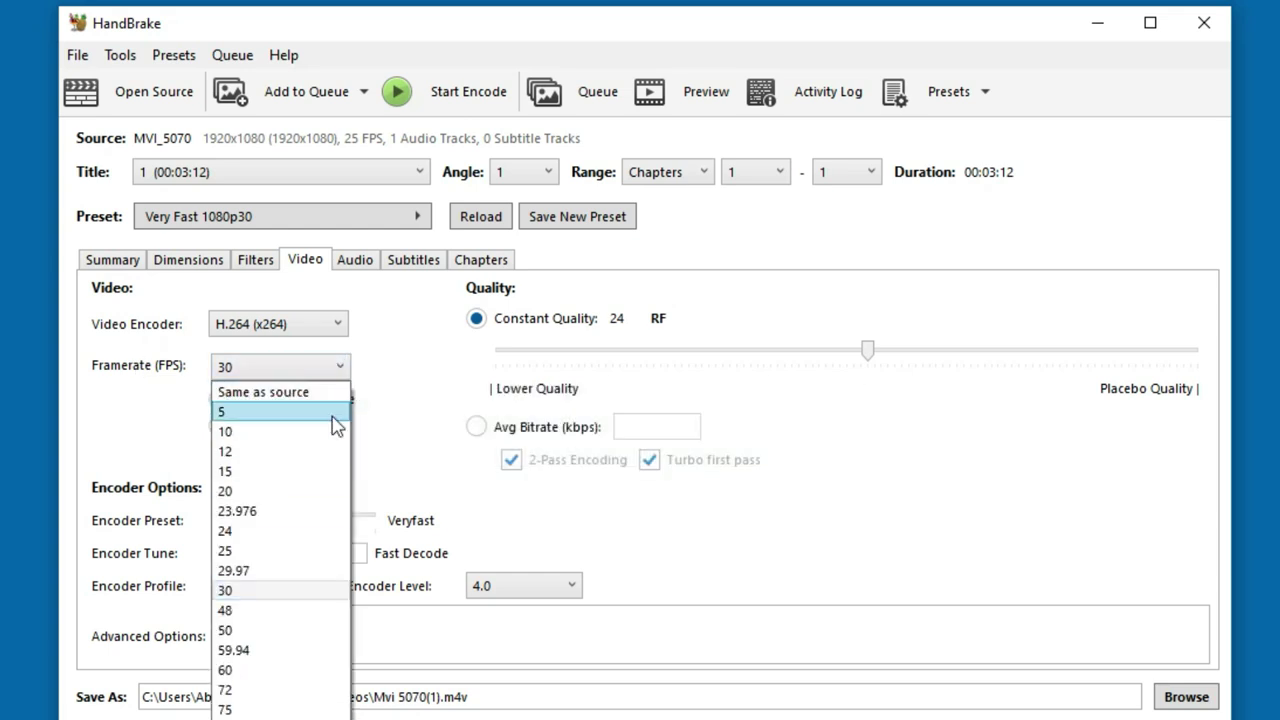
click(331, 394)
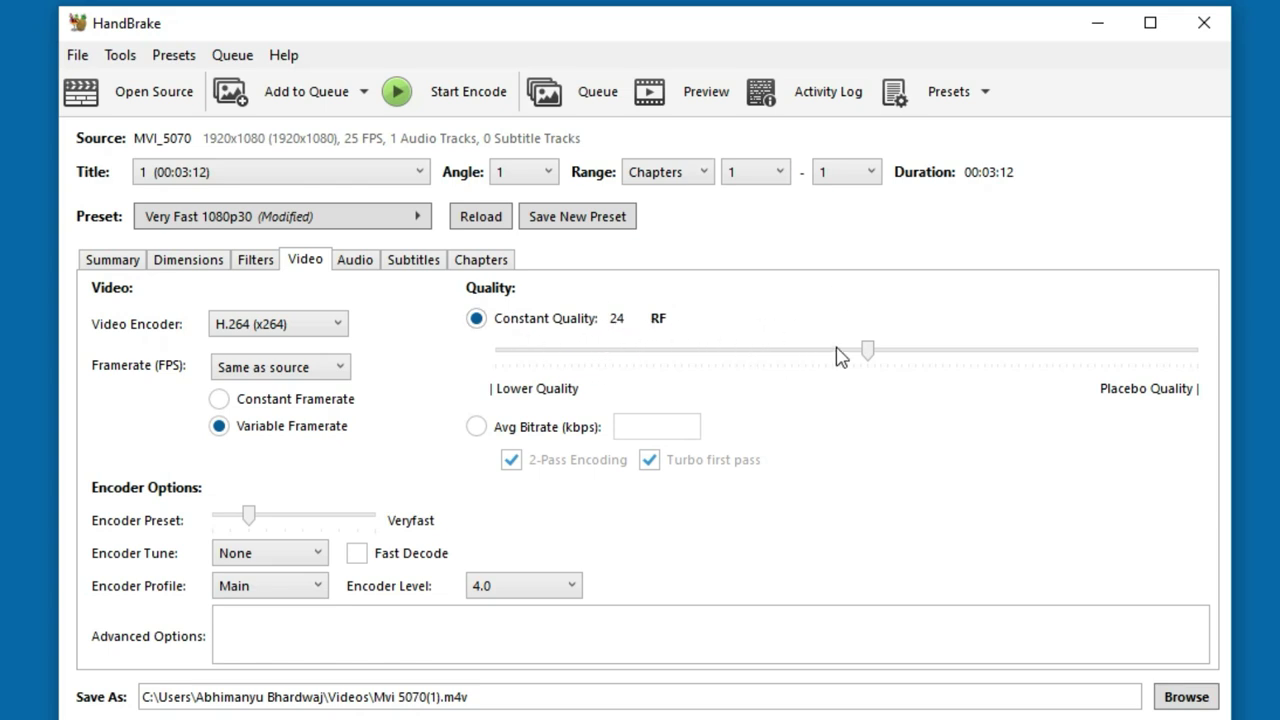
Set the video's constant quality to RF 28 and the encoder profile to High.
drag(868, 352, 812, 362)
click(478, 516)
click(310, 590)
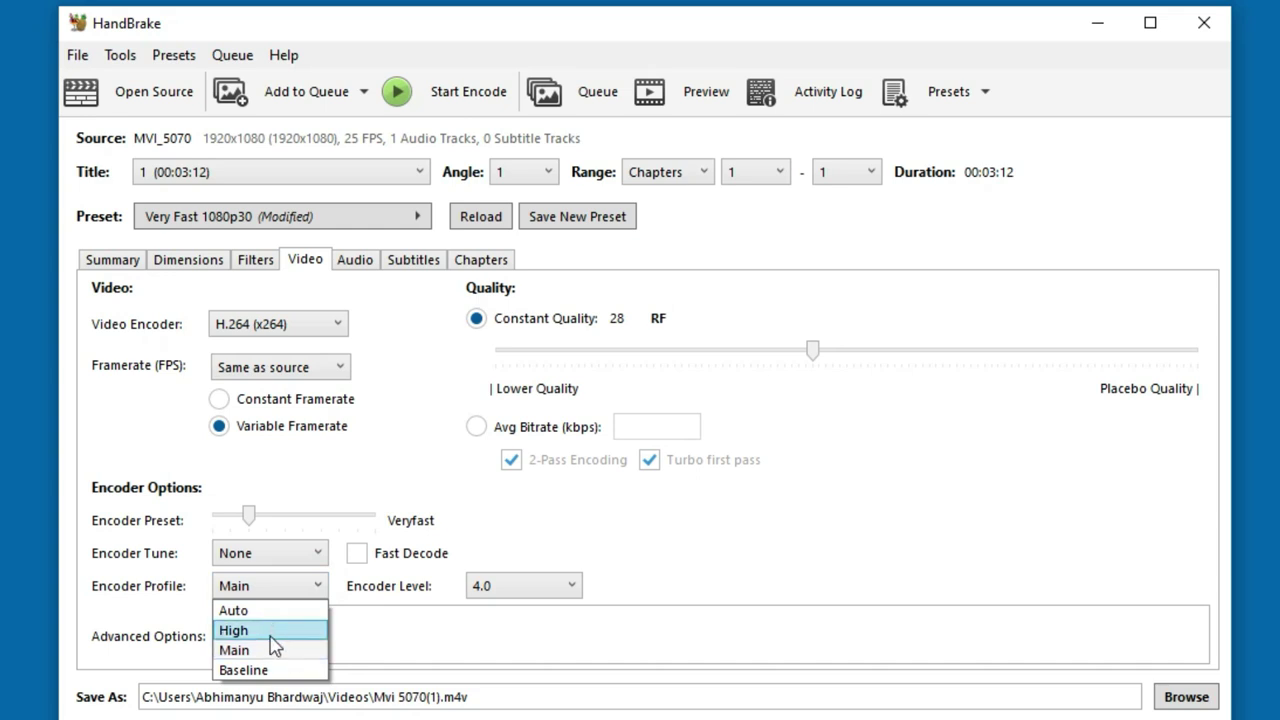
click(270, 636)
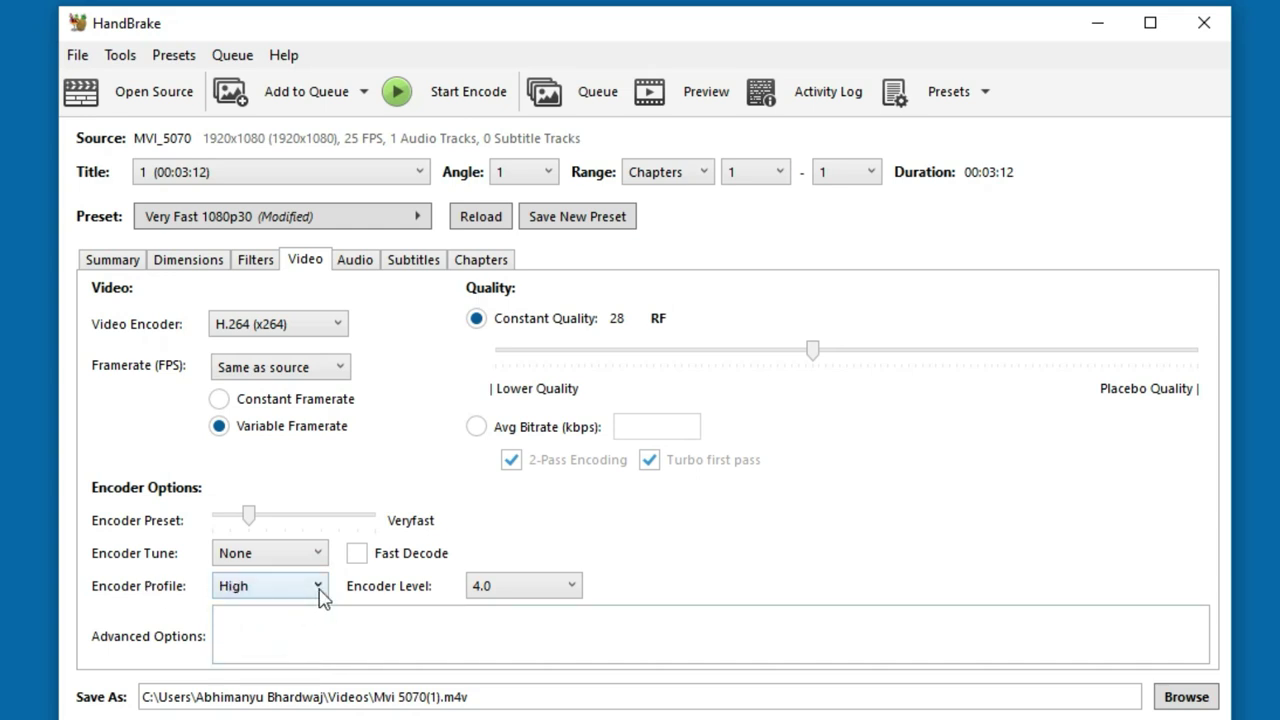
click(1111, 631)
Set the output to save on the Desktop as Demo YT 3 and start the encode.
click(1176, 697)
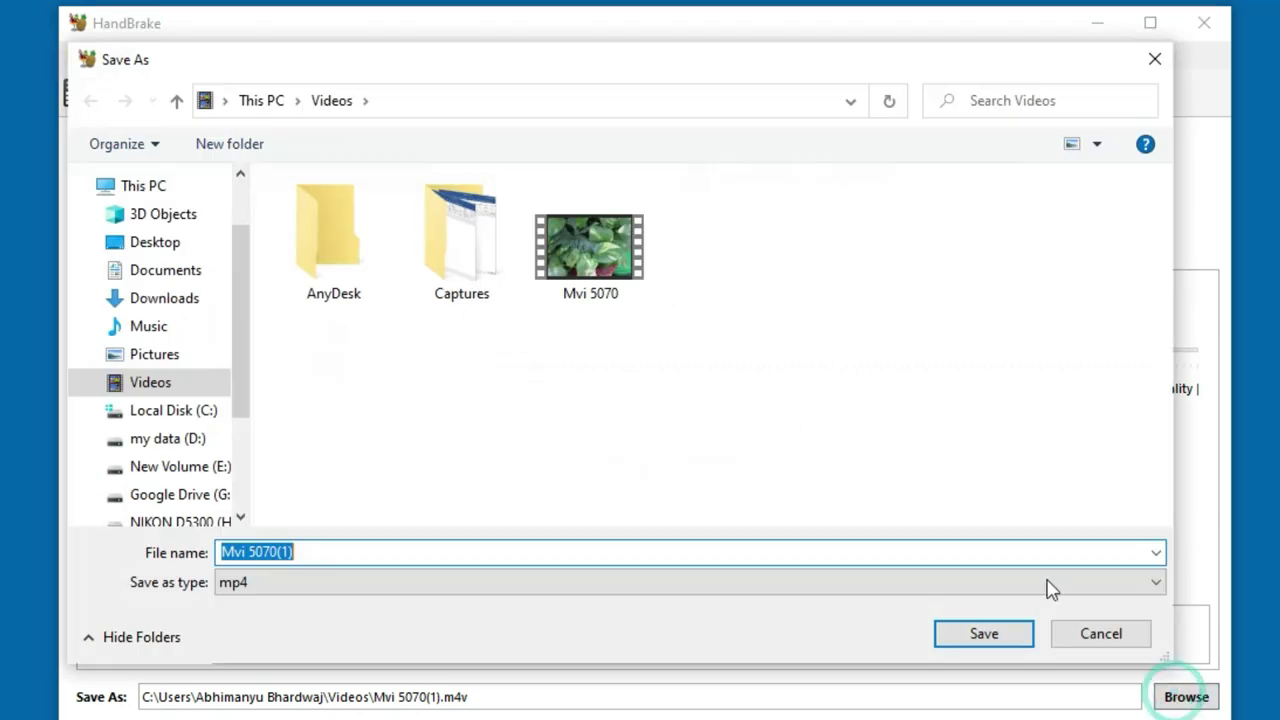
click(170, 245)
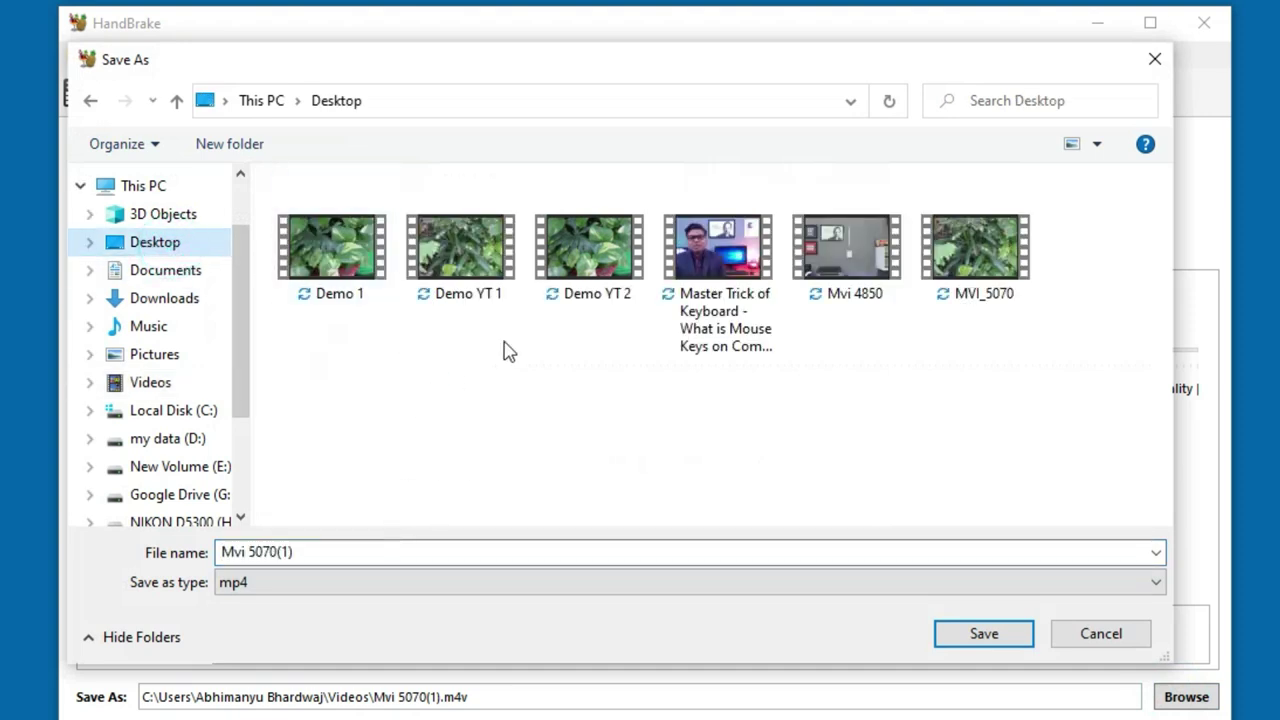
click(608, 248)
click(345, 545)
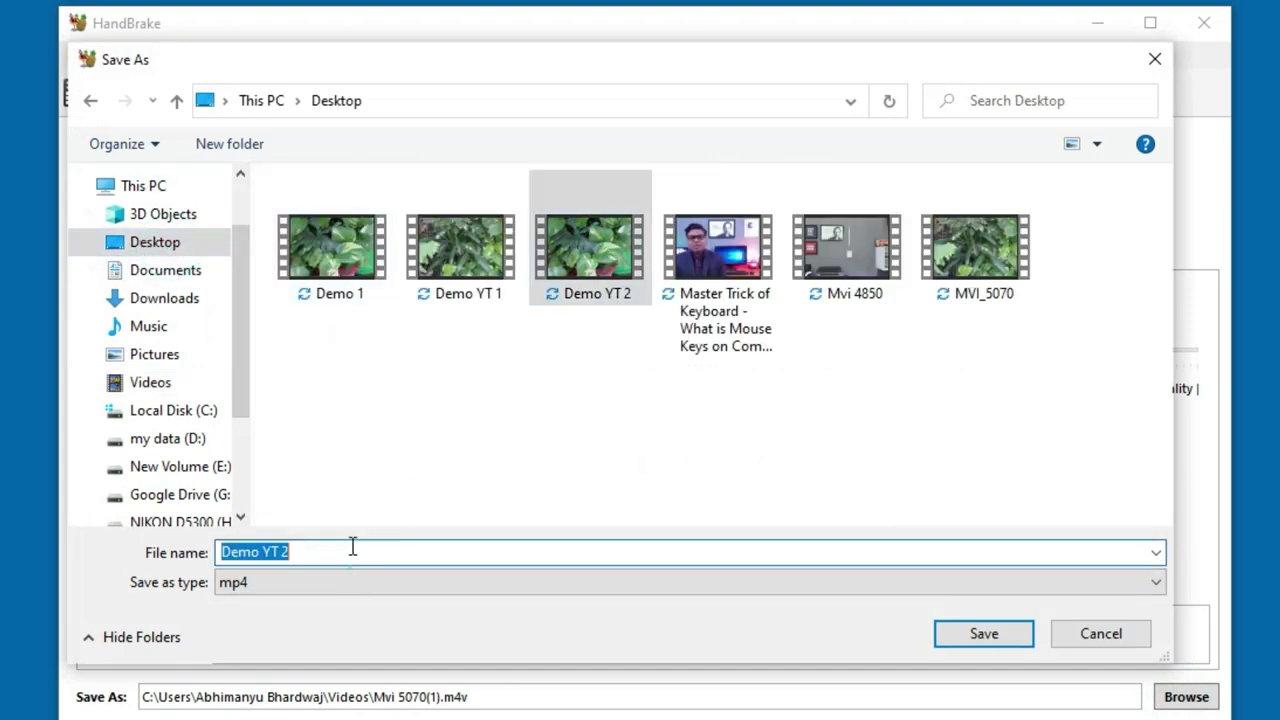
click(352, 547)
key(BackSpace)
text(3)
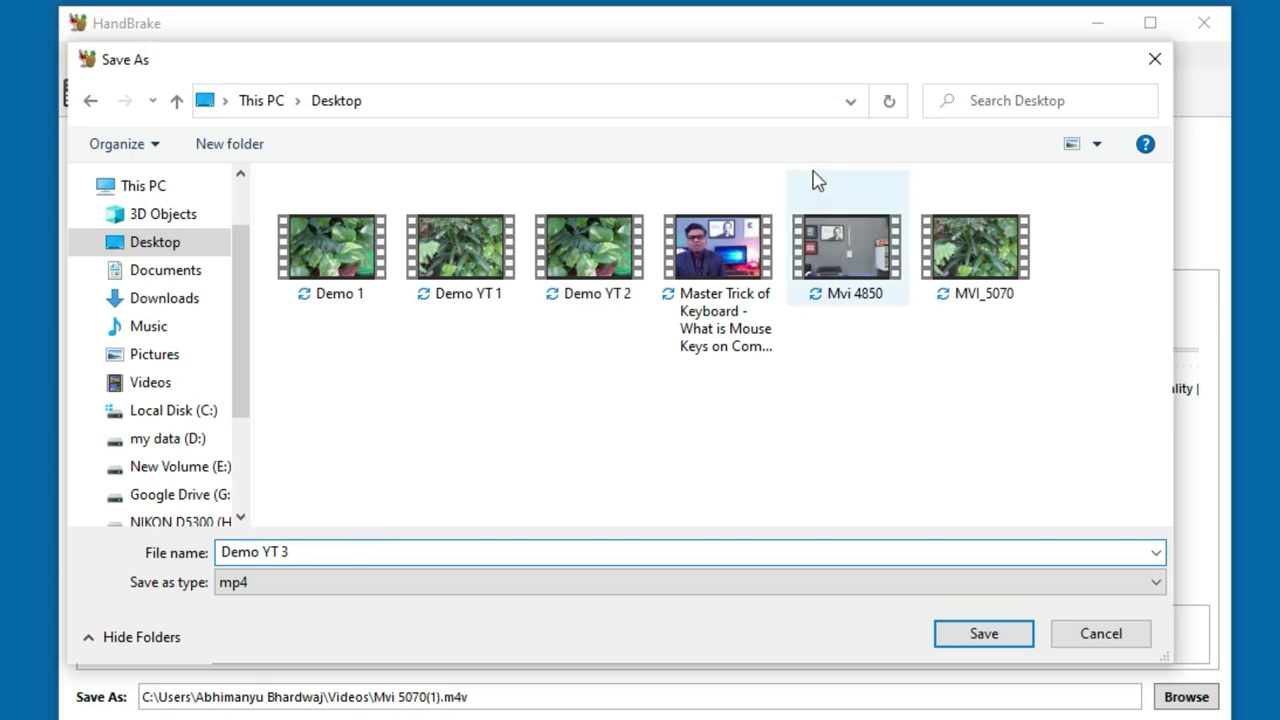
click(995, 636)
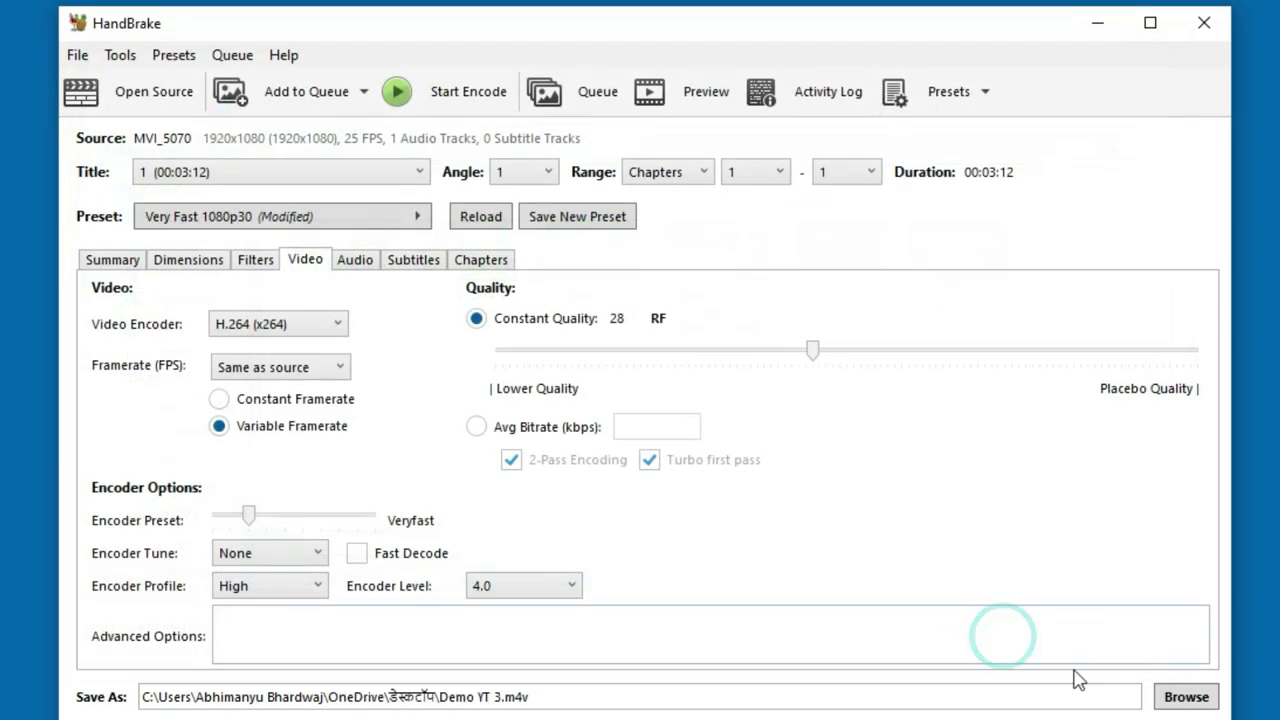
click(443, 86)
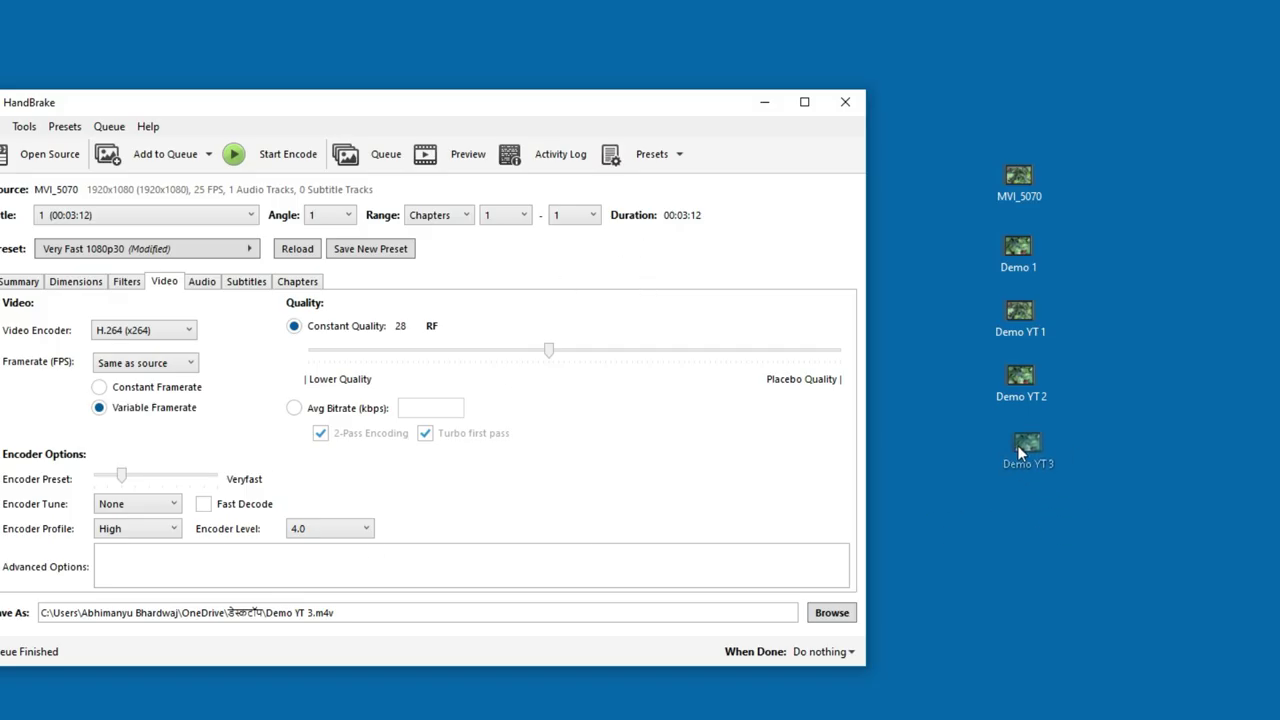
Check the file size of the encoded Demo YT 3 video on the desktop in its file properties.
click(1013, 441)
right_click(1013, 441)
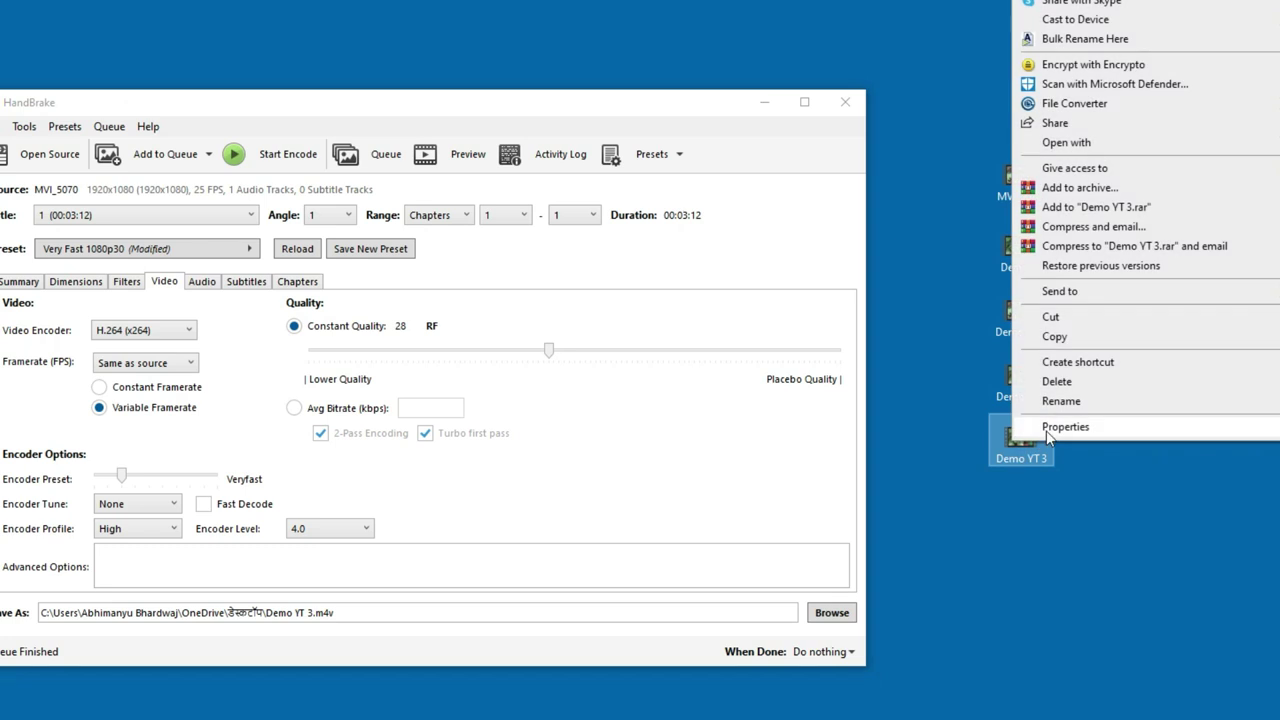
click(1046, 427)
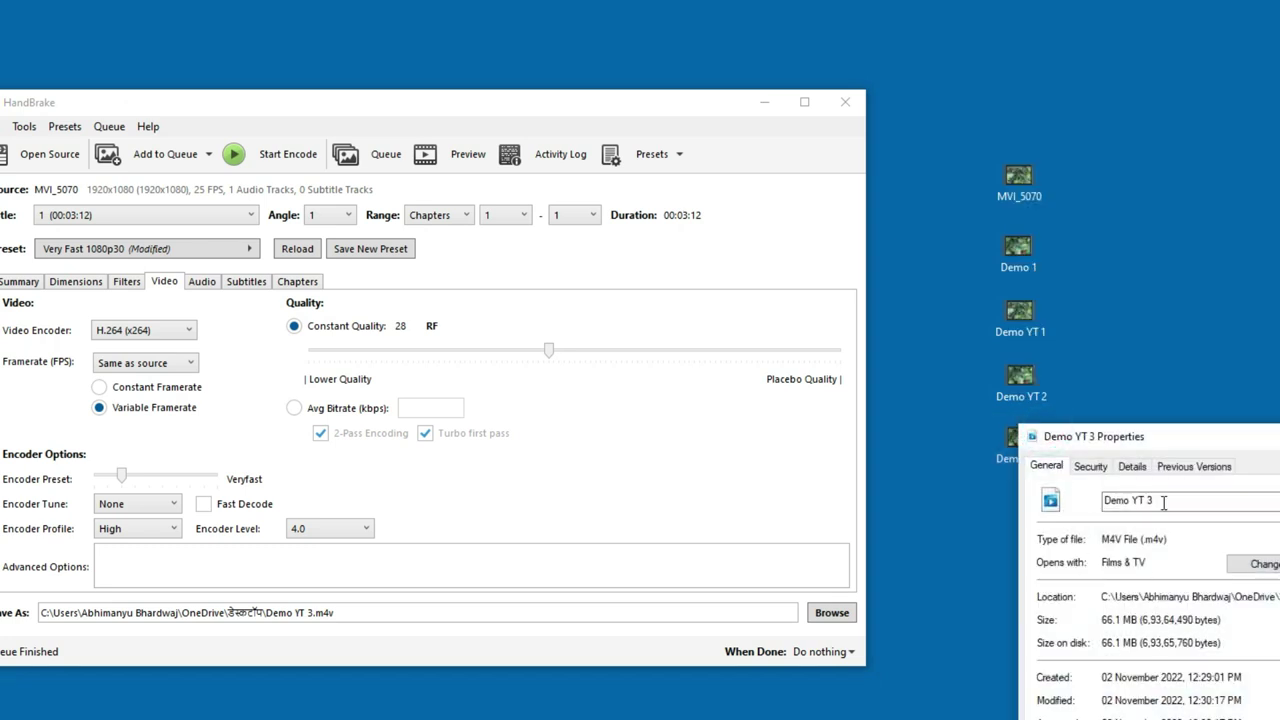
drag(1162, 437, 751, 135)
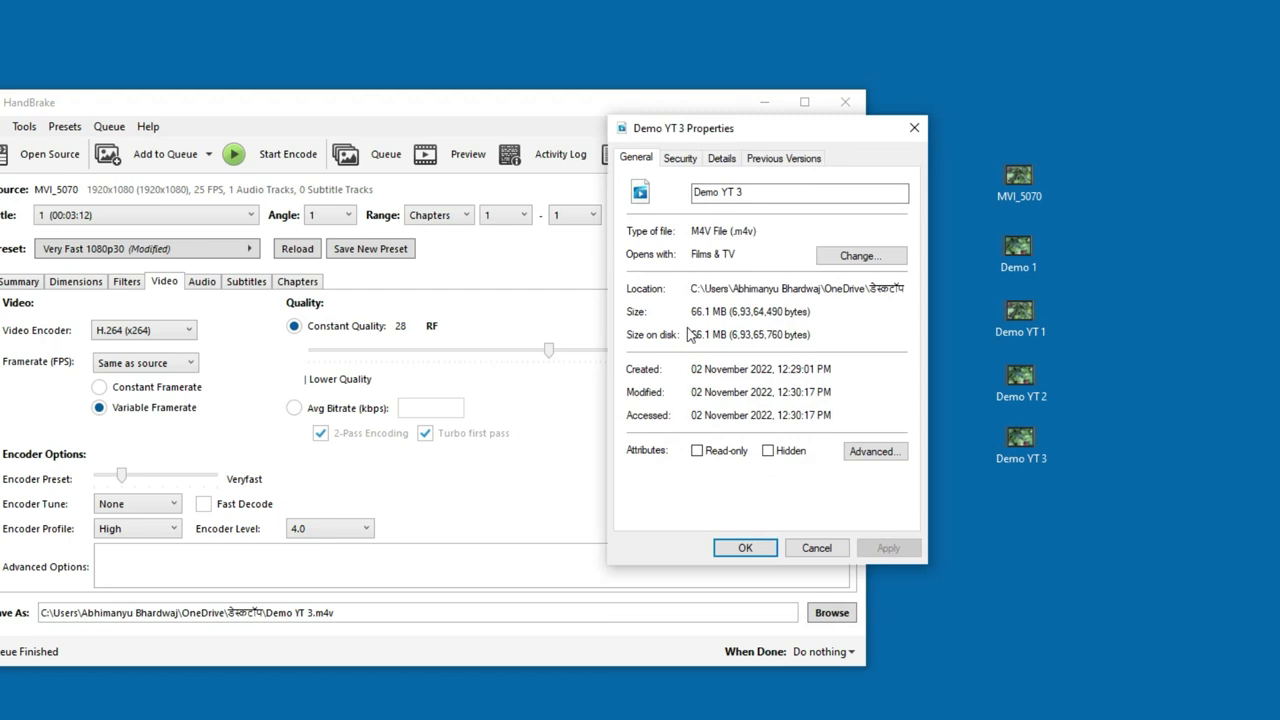
click(914, 127)
Play the Demo YT 3 video in full screen and at several points of its timeline to examine its picture quality, and close the player.
double_click(1023, 455)
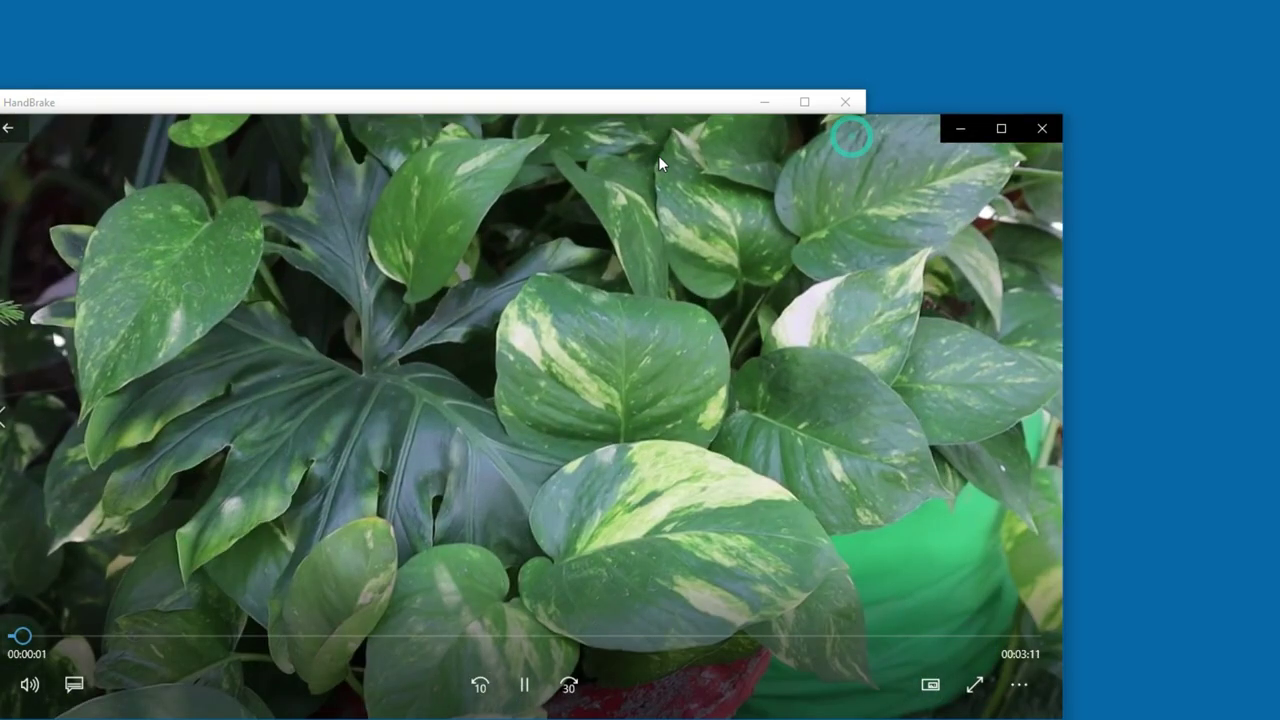
double_click(658, 155)
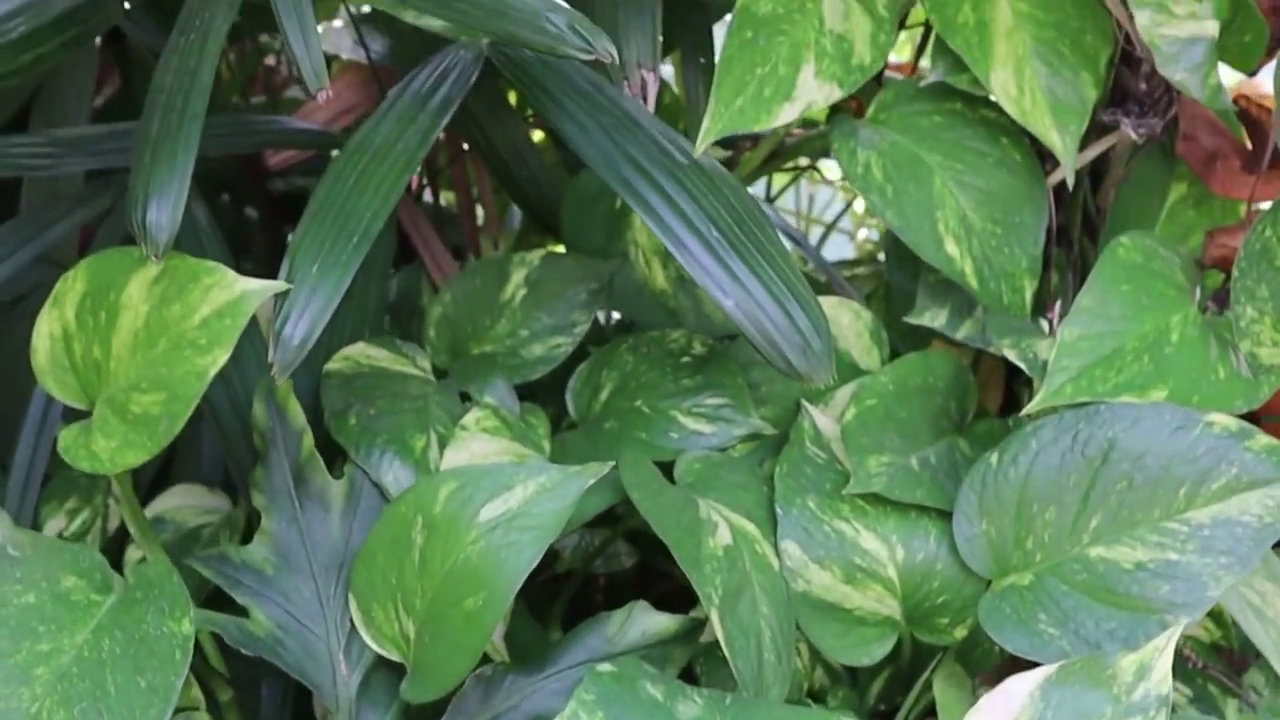
double_click(799, 442)
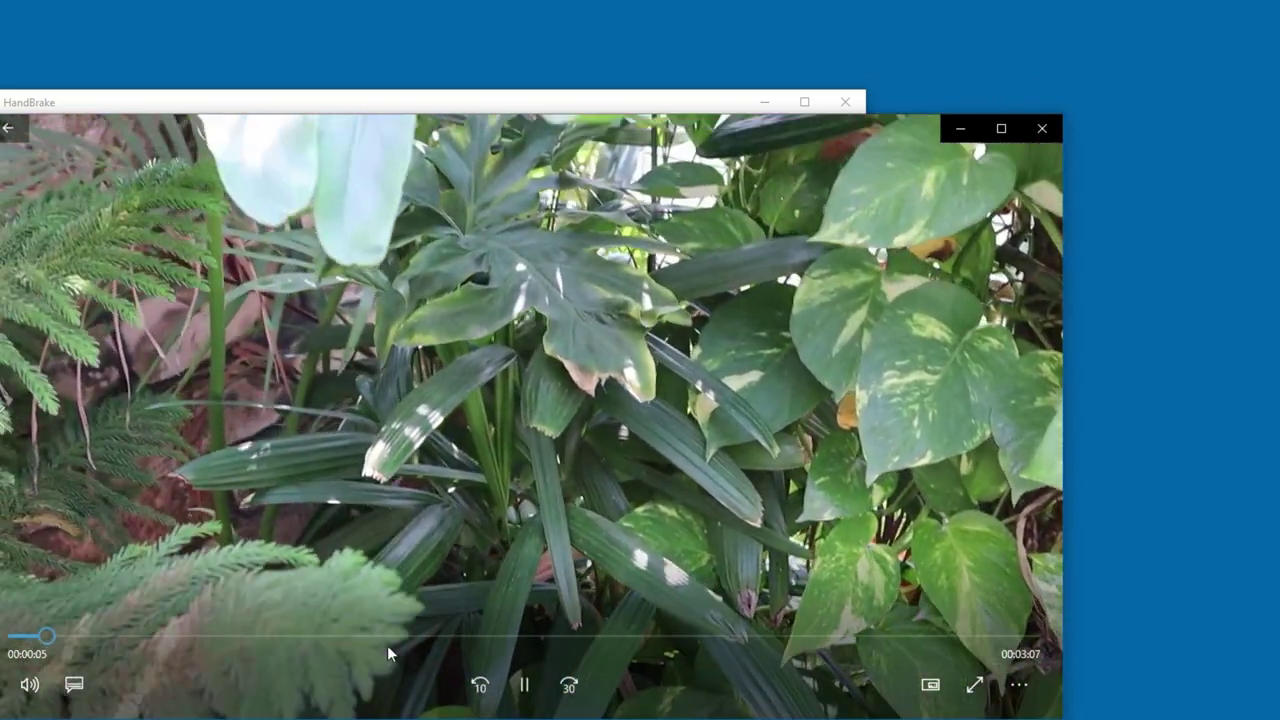
click(387, 638)
click(555, 637)
click(735, 637)
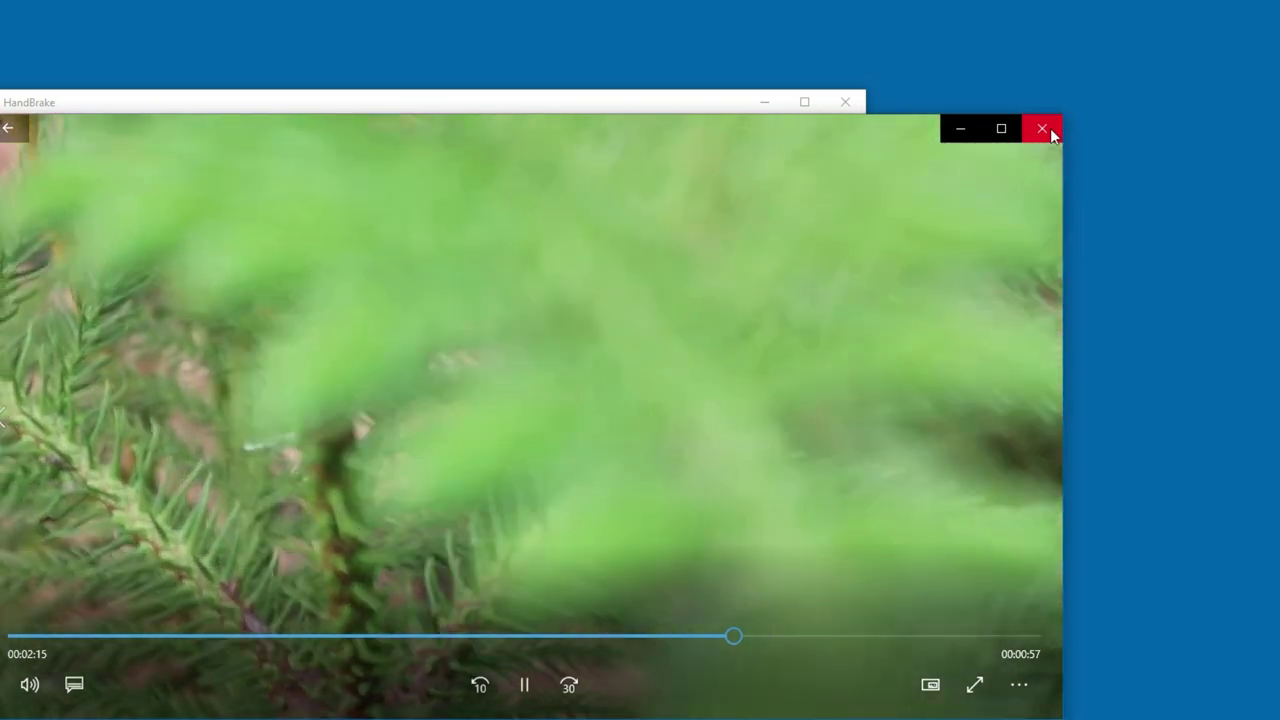
click(1054, 136)
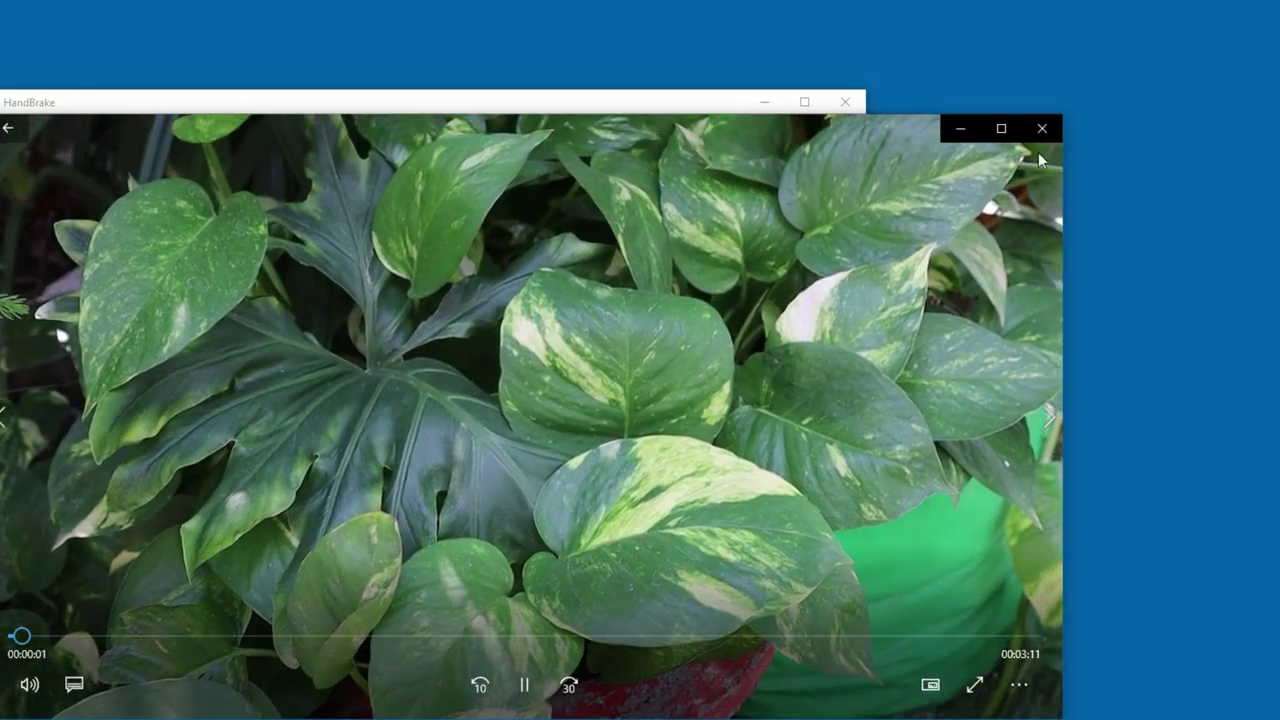
click(1042, 128)
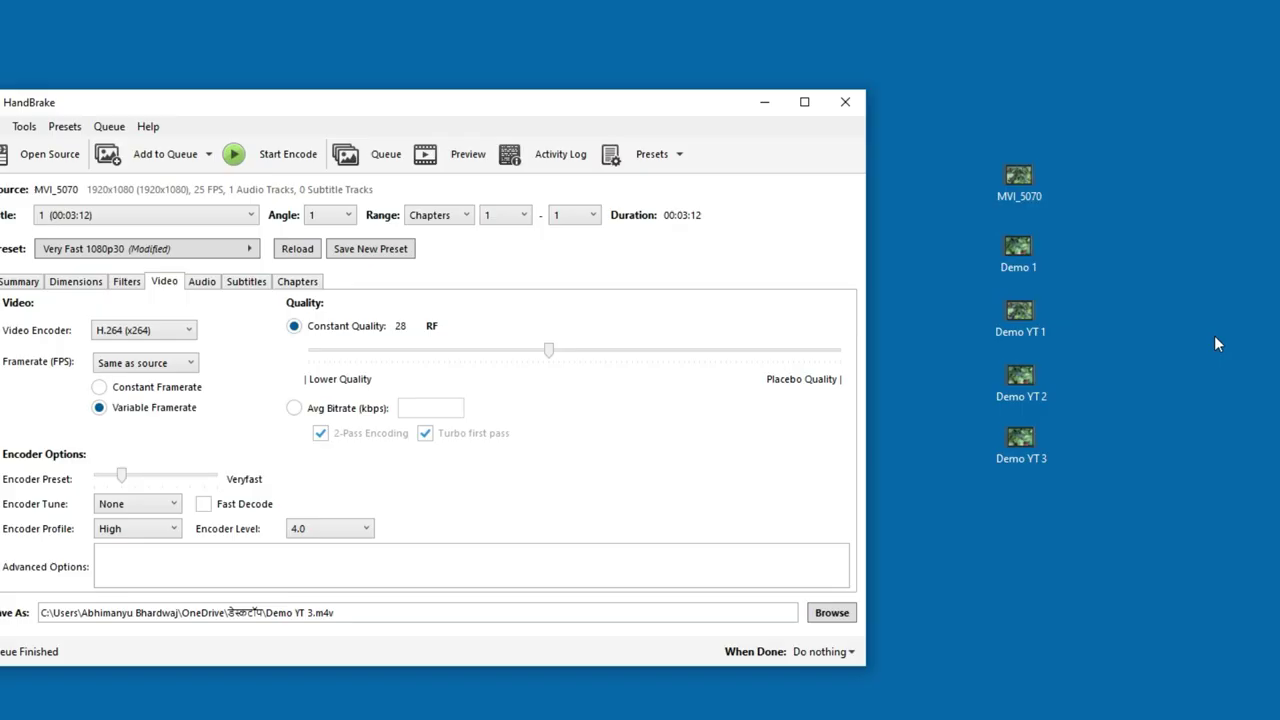